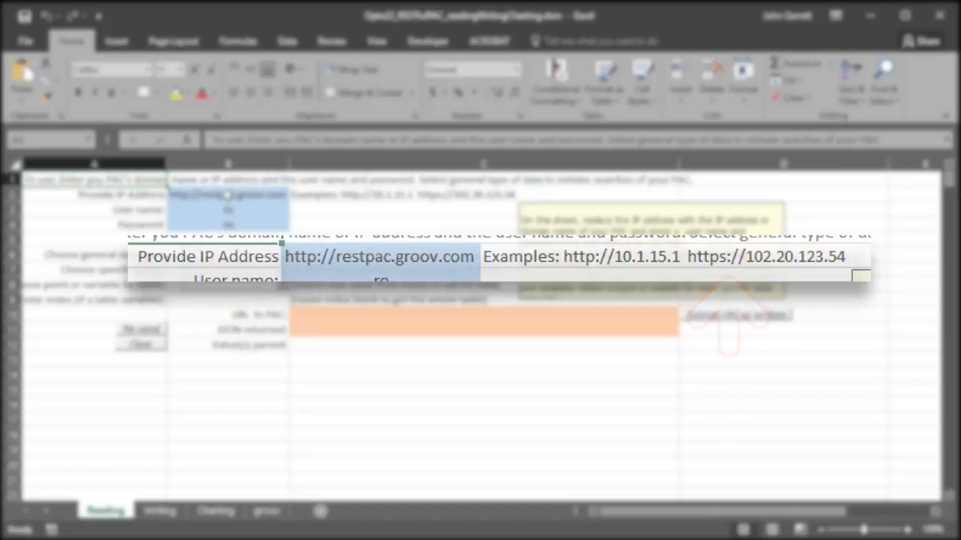
Step: Check the PAC address, user name and password cells, and query the PAC with data type vars and group floats
{"action": "left_click", "coordinate": [228, 195]}
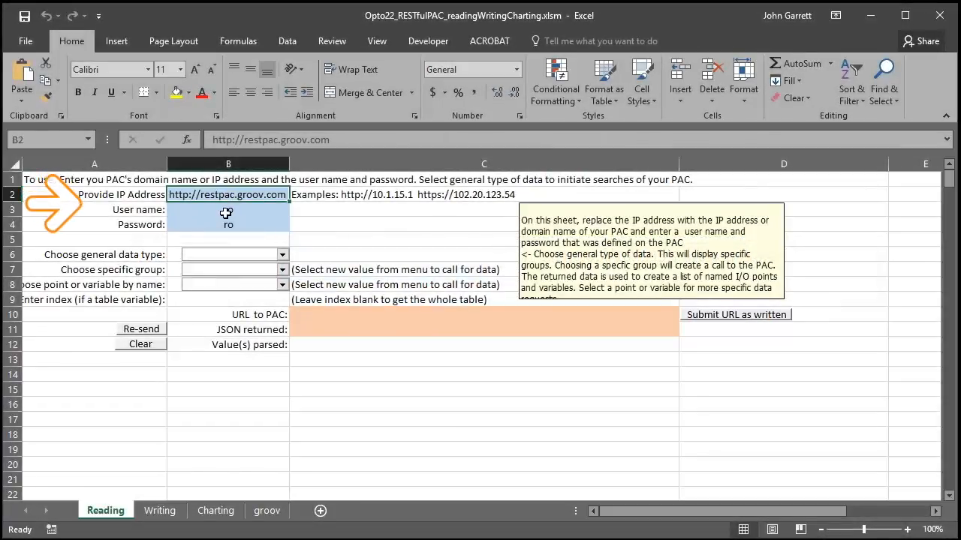
{"action": "left_click", "coordinate": [227, 210]}
{"action": "left_click", "coordinate": [228, 225]}
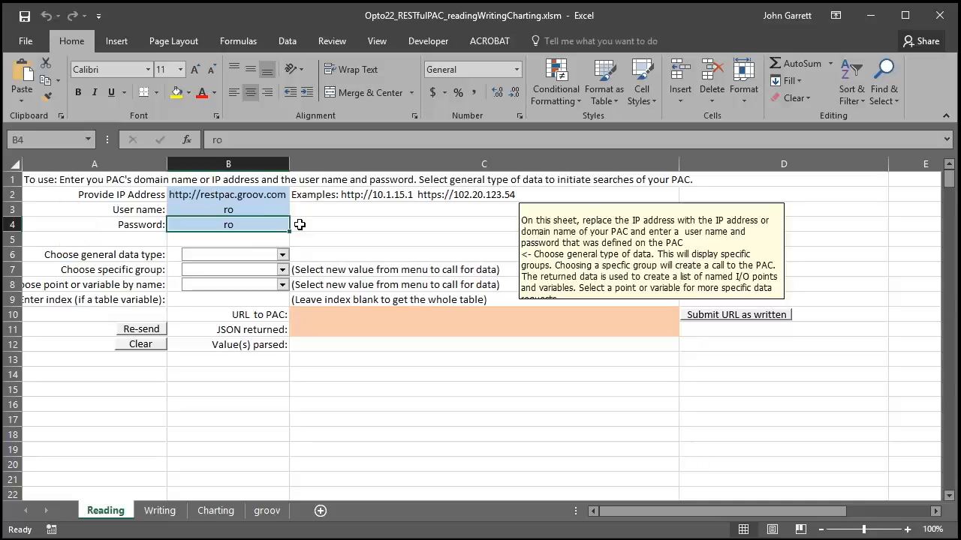
{"action": "left_click", "coordinate": [282, 255]}
{"action": "left_click", "coordinate": [282, 272]}
{"action": "left_click", "coordinate": [282, 270]}
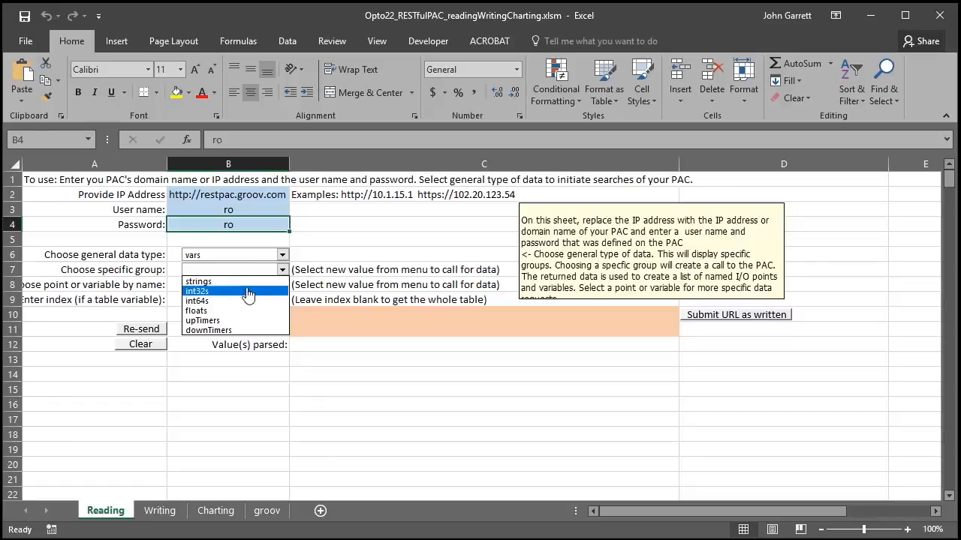
{"action": "left_click", "coordinate": [226, 311]}
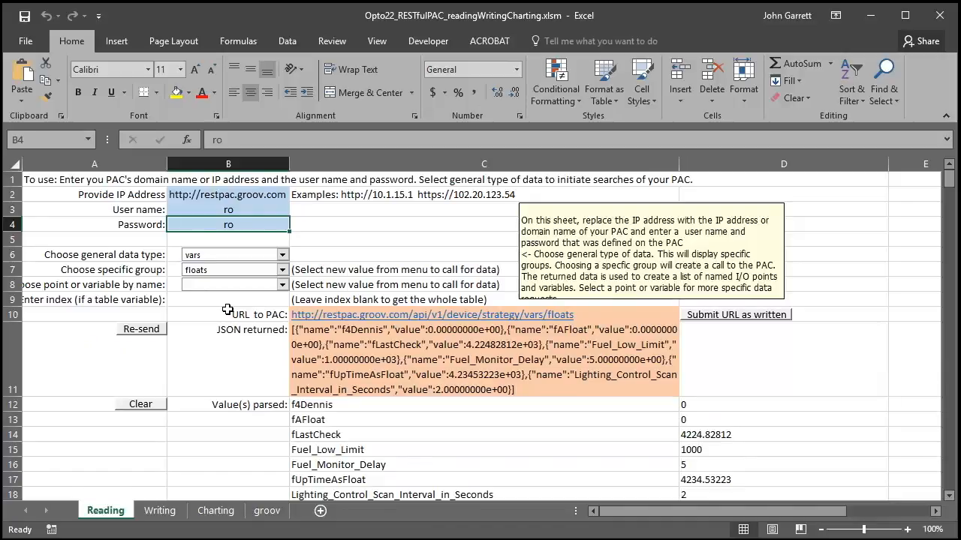
Step: Examine the request URL, the returned JSON and the parsed names and values of the floats query
{"action": "left_click", "coordinate": [604, 314]}
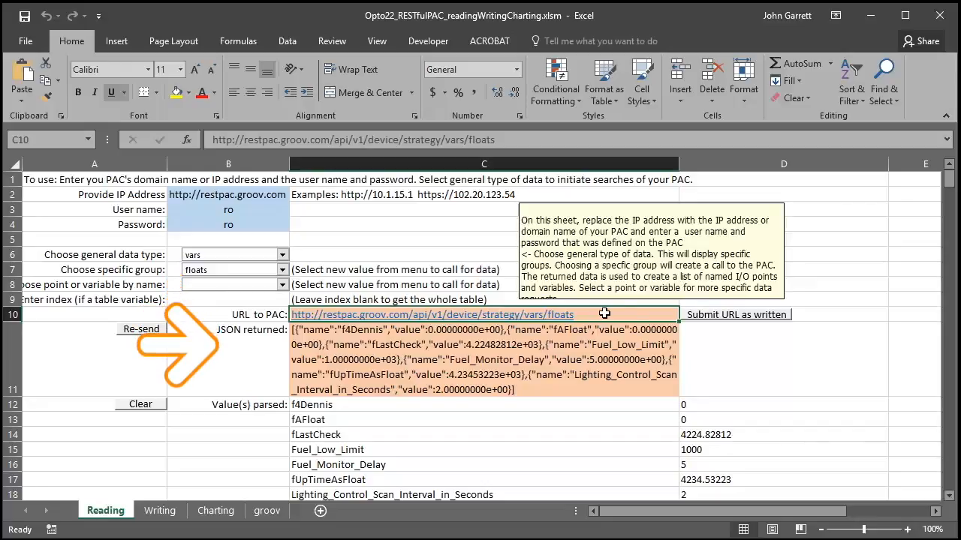
{"action": "left_click", "coordinate": [398, 360]}
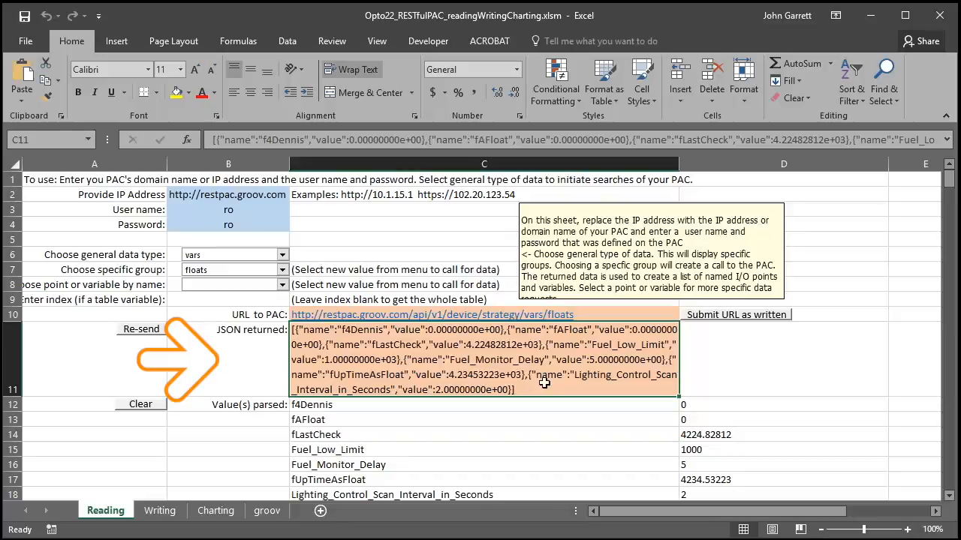
{"action": "left_click", "coordinate": [483, 410]}
{"action": "left_click_drag", "start_coordinate": [483, 409], "coordinate": [685, 471]}
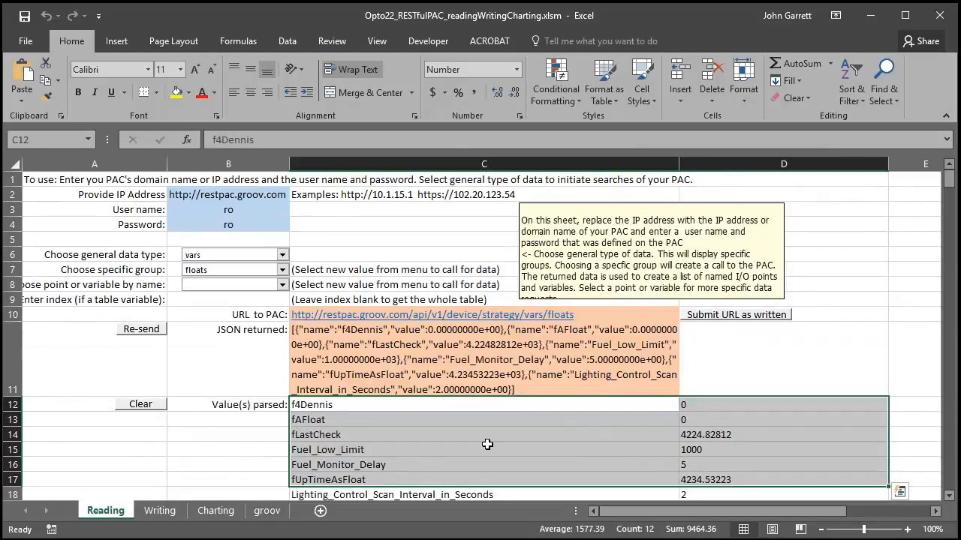
{"action": "left_click", "coordinate": [487, 445]}
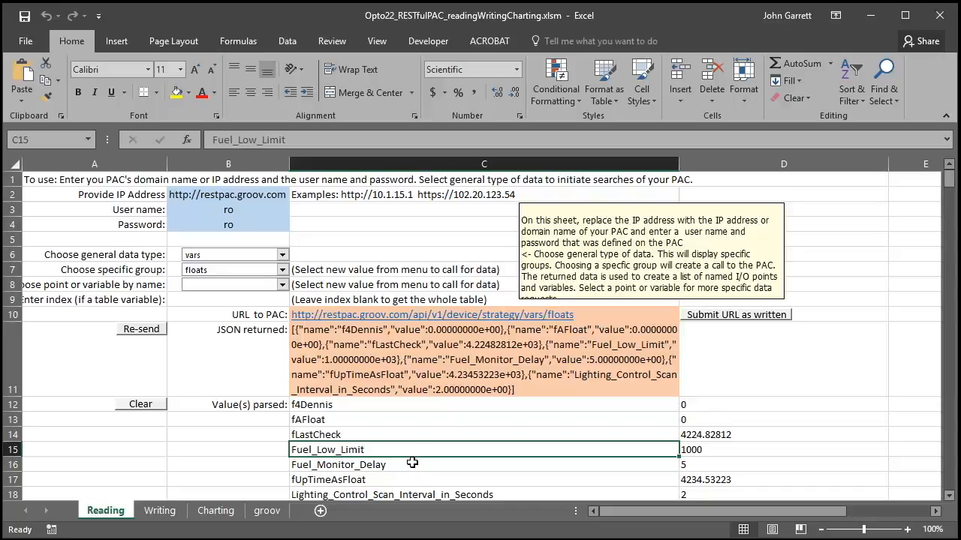
Step: Clear the parsed values and query the single variable Fuel_Low_Limit
{"action": "left_click", "coordinate": [150, 408]}
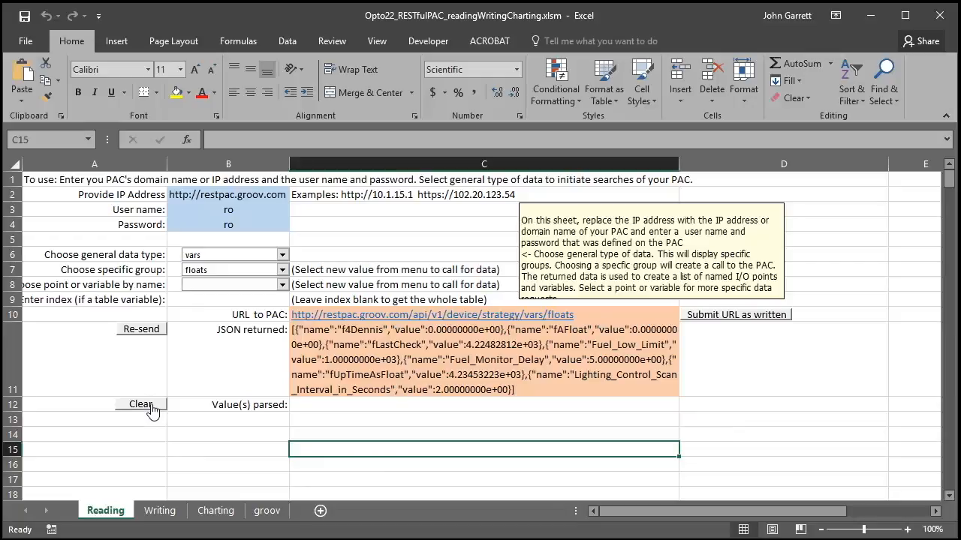
{"action": "left_click", "coordinate": [282, 285]}
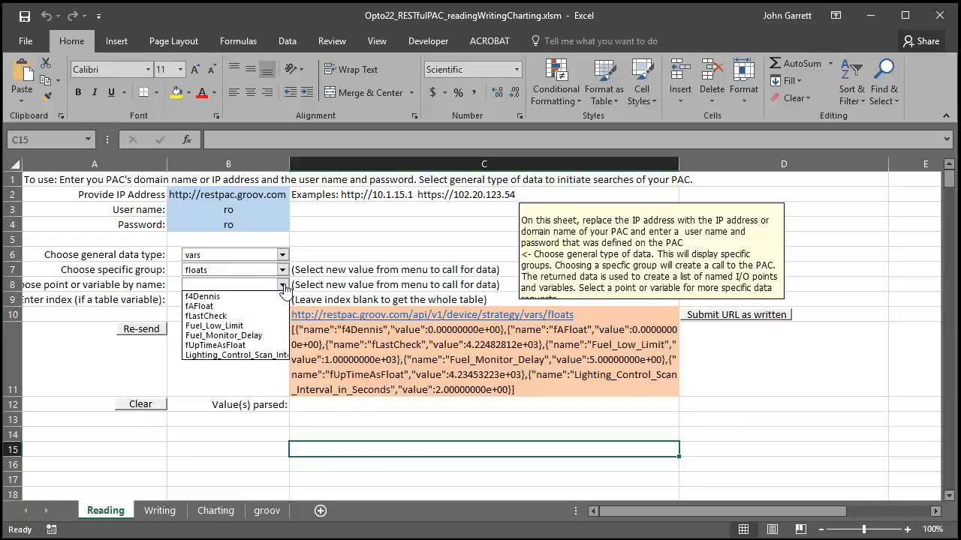
{"action": "left_click", "coordinate": [249, 327]}
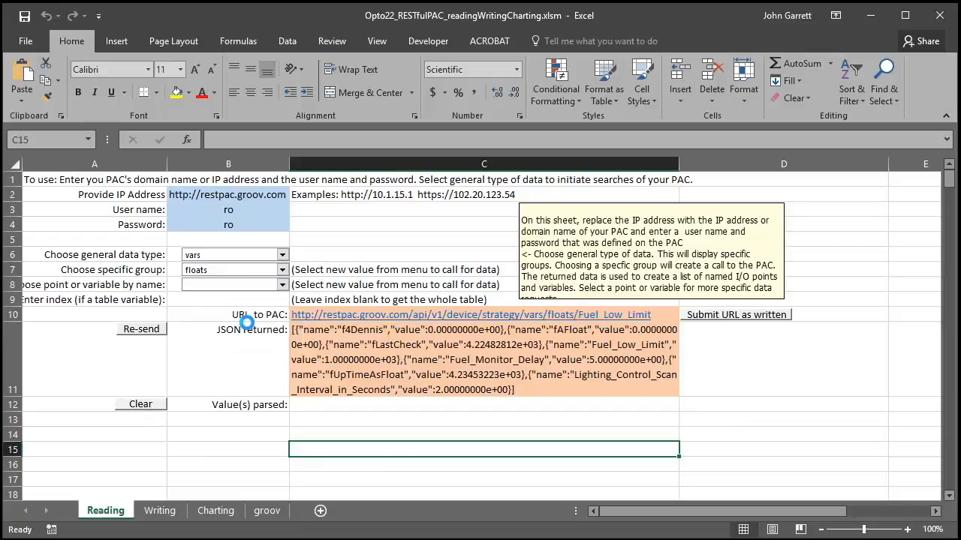
Step: Examine the URL, returned JSON and parsed value of the Fuel_Low_Limit query
{"action": "left_click", "coordinate": [403, 316]}
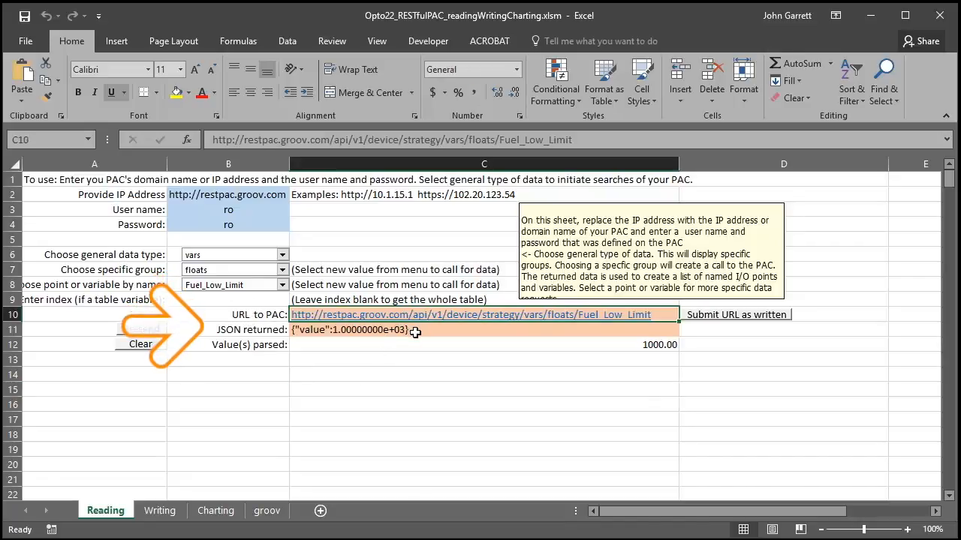
{"action": "left_click", "coordinate": [415, 333]}
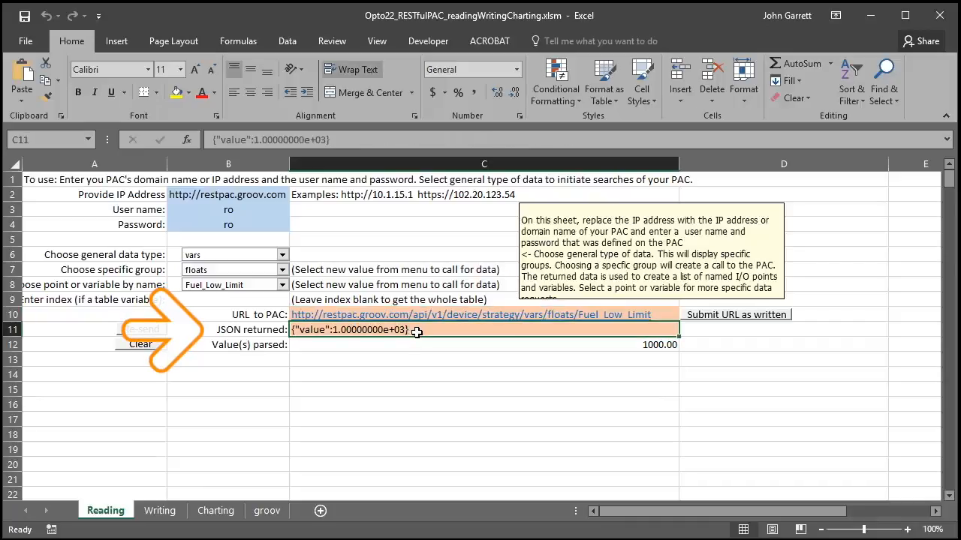
{"action": "left_click", "coordinate": [619, 346]}
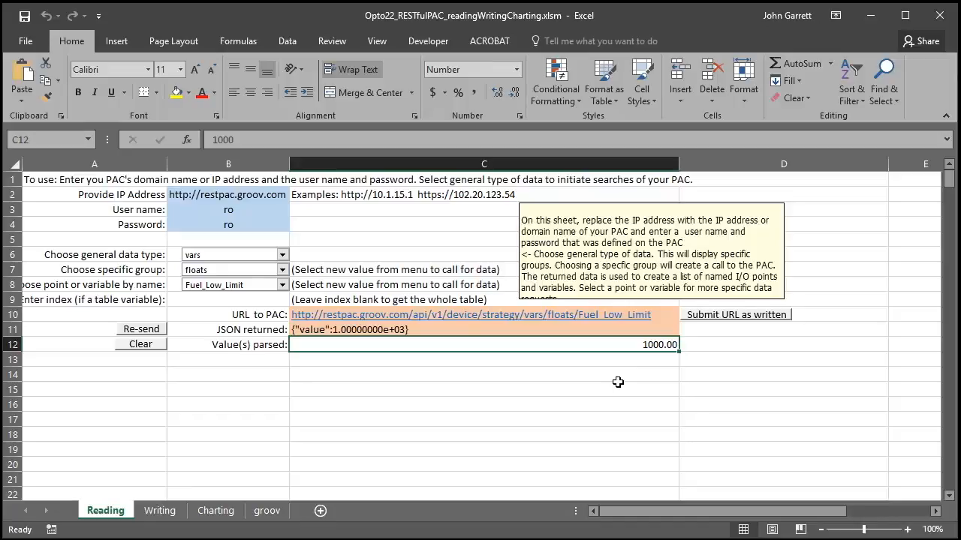
Step: On the Writing sheet, read the Lamp_output point from data type ios and group digitalOutputs
{"action": "left_click", "coordinate": [160, 511]}
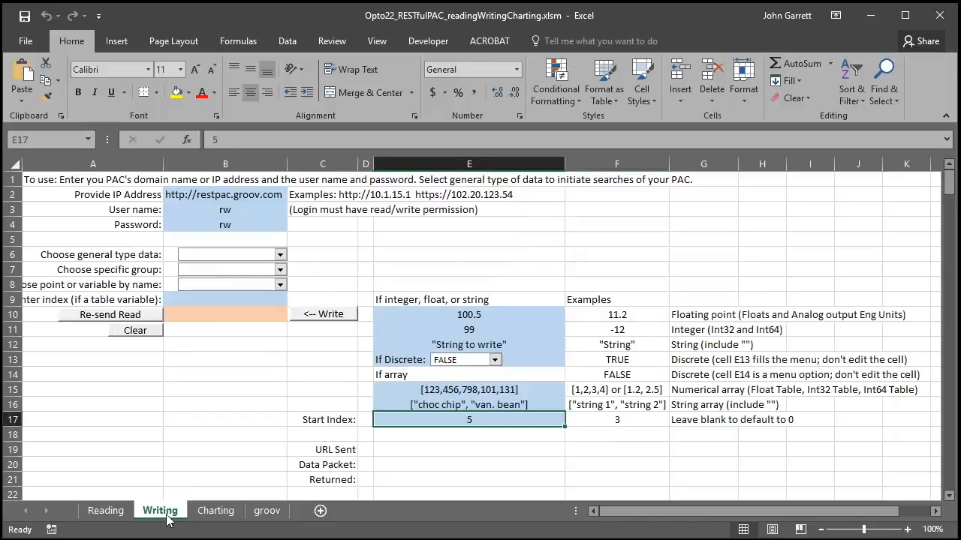
{"action": "left_click", "coordinate": [279, 259]}
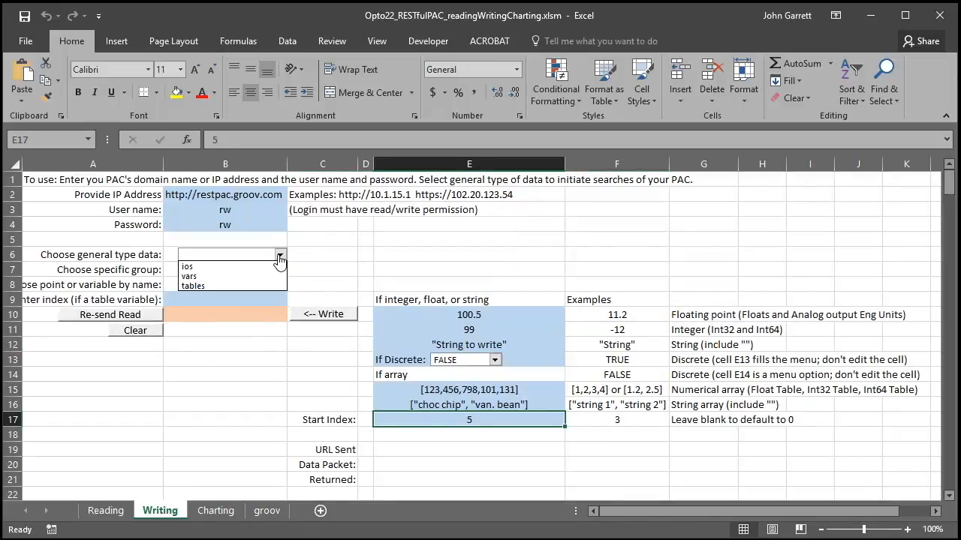
{"action": "left_click", "coordinate": [244, 265]}
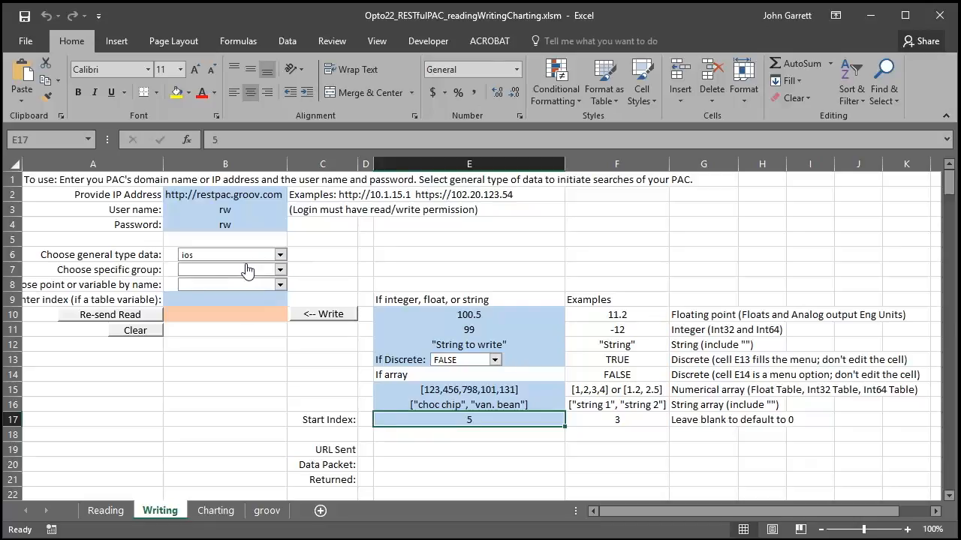
{"action": "left_click", "coordinate": [279, 270]}
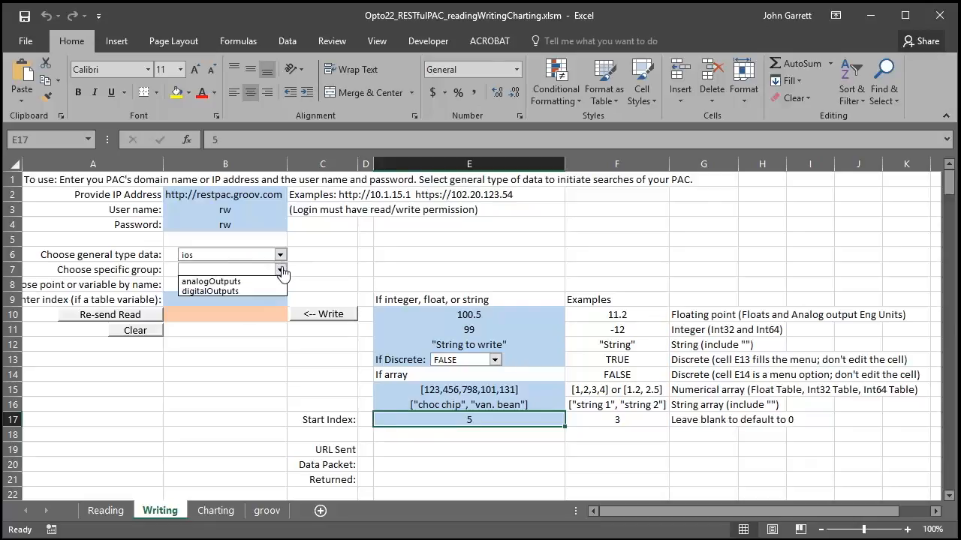
{"action": "left_click", "coordinate": [241, 292]}
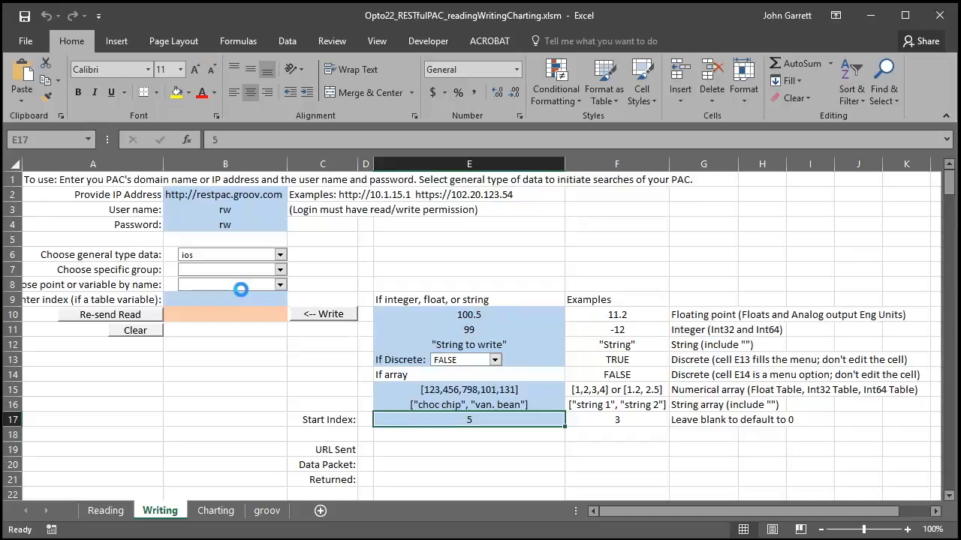
{"action": "left_click", "coordinate": [281, 286]}
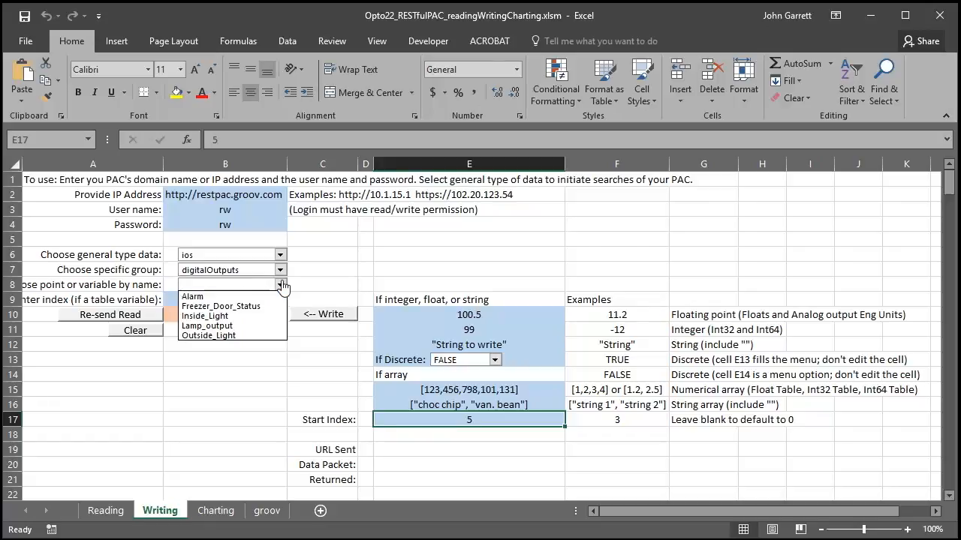
{"action": "left_click", "coordinate": [246, 328]}
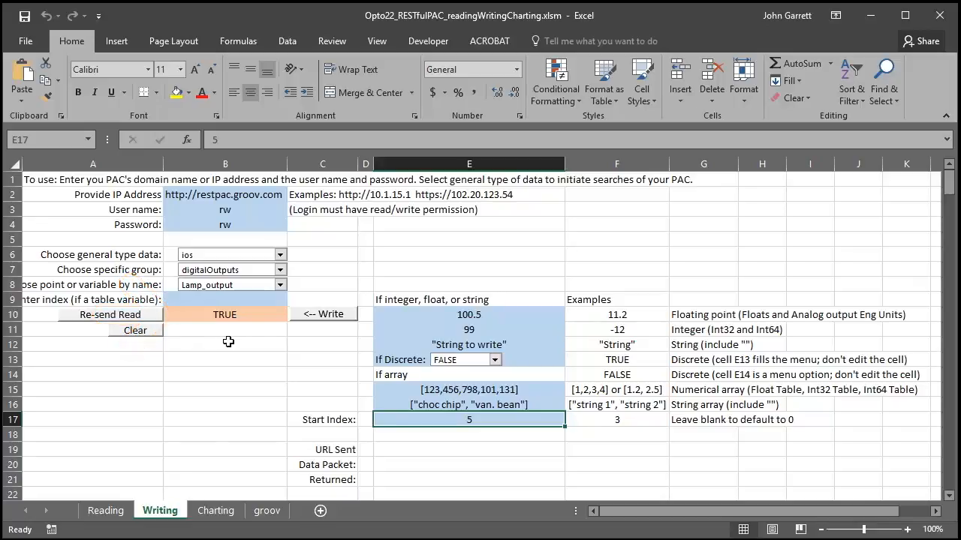
Step: Set the discrete value to FALSE and write it to Lamp_output on the PAC
{"action": "left_click", "coordinate": [519, 357]}
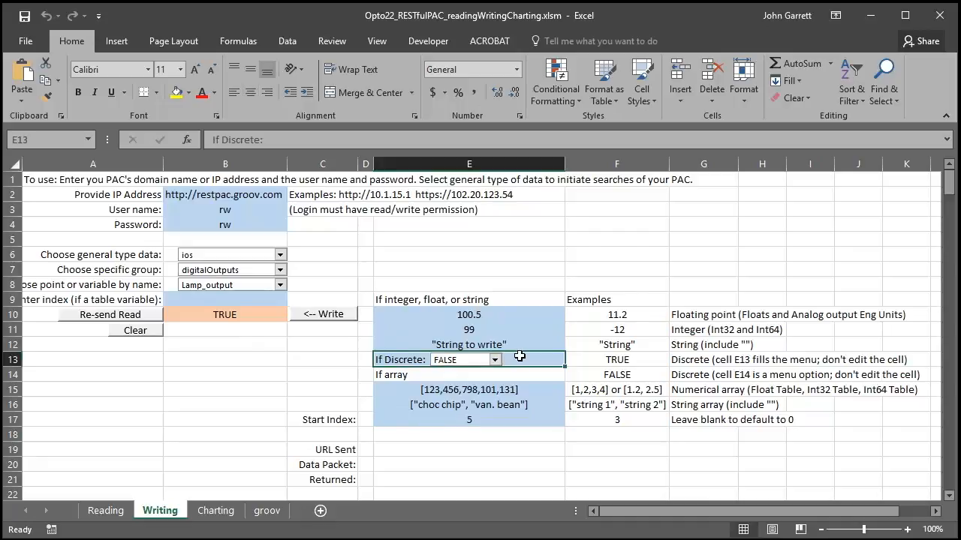
{"action": "left_click", "coordinate": [495, 362]}
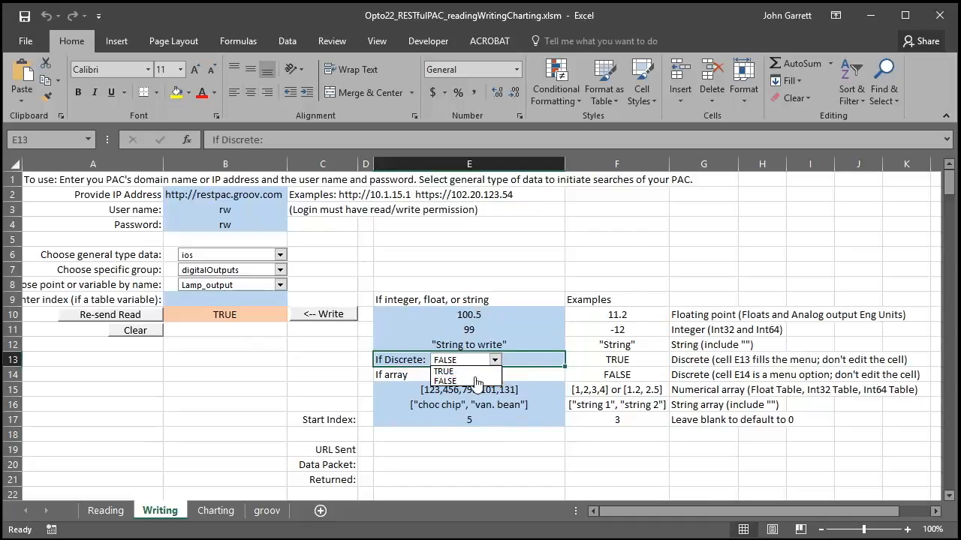
{"action": "left_click", "coordinate": [472, 381]}
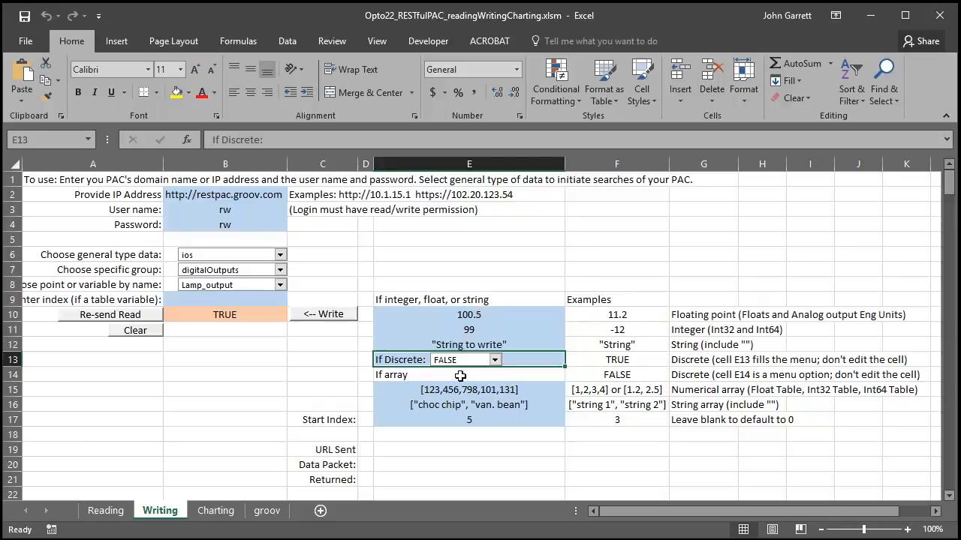
{"action": "left_click", "coordinate": [335, 316]}
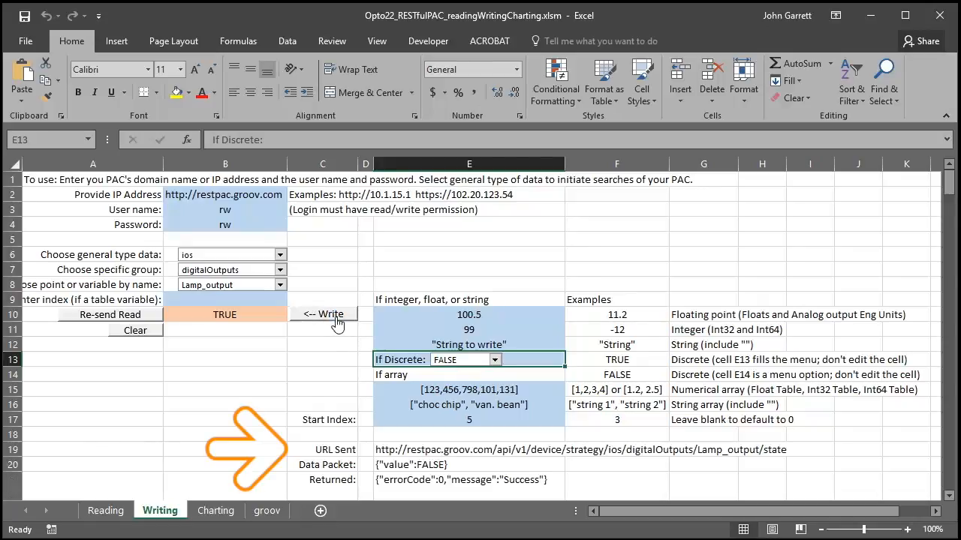
Step: Examine the sent URL, data packet and returned response of the write, and read Lamp_output again
{"action": "left_click", "coordinate": [487, 457]}
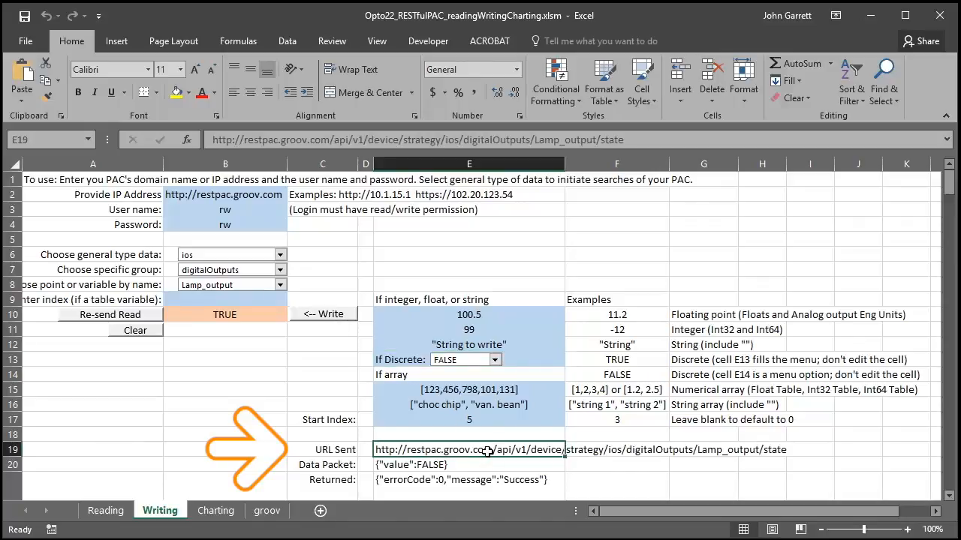
{"action": "left_click", "coordinate": [479, 466]}
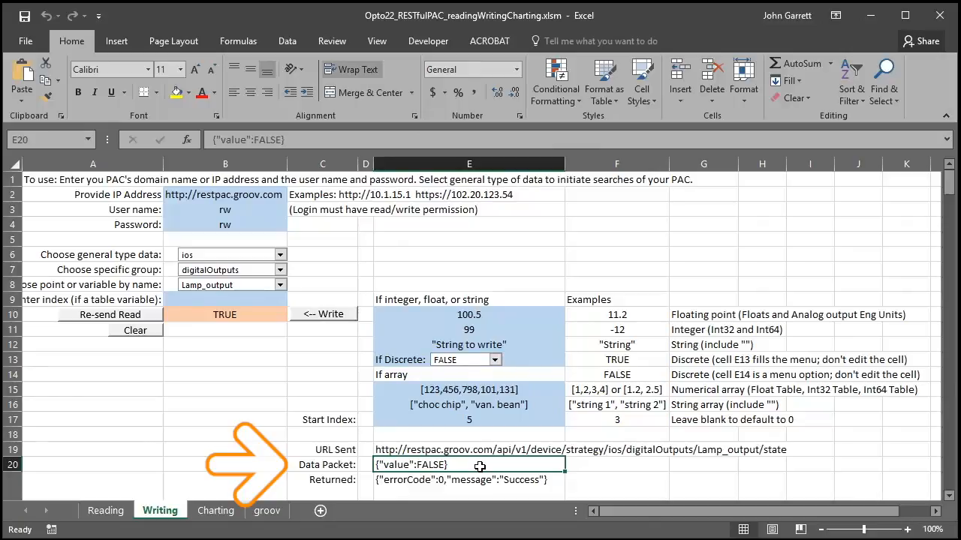
{"action": "left_click", "coordinate": [531, 482]}
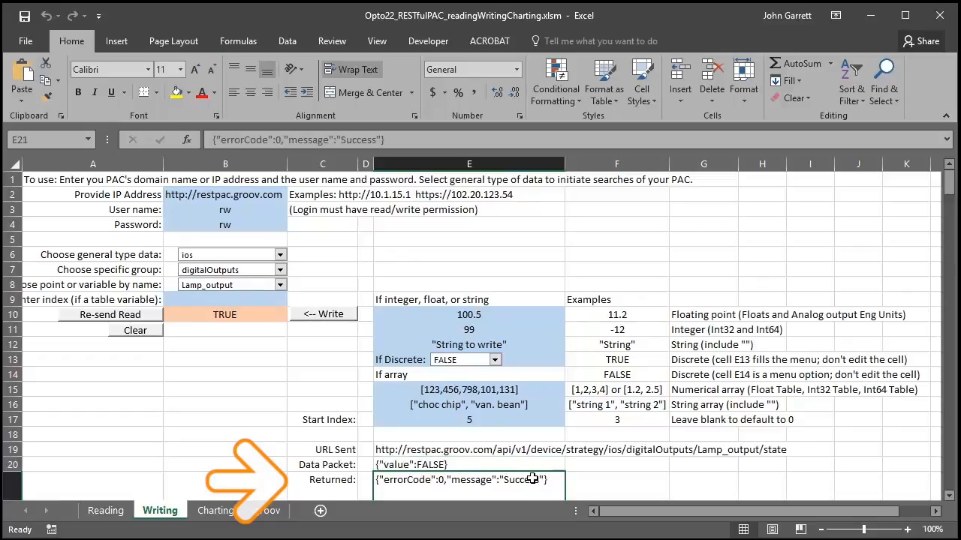
{"action": "left_click", "coordinate": [150, 316]}
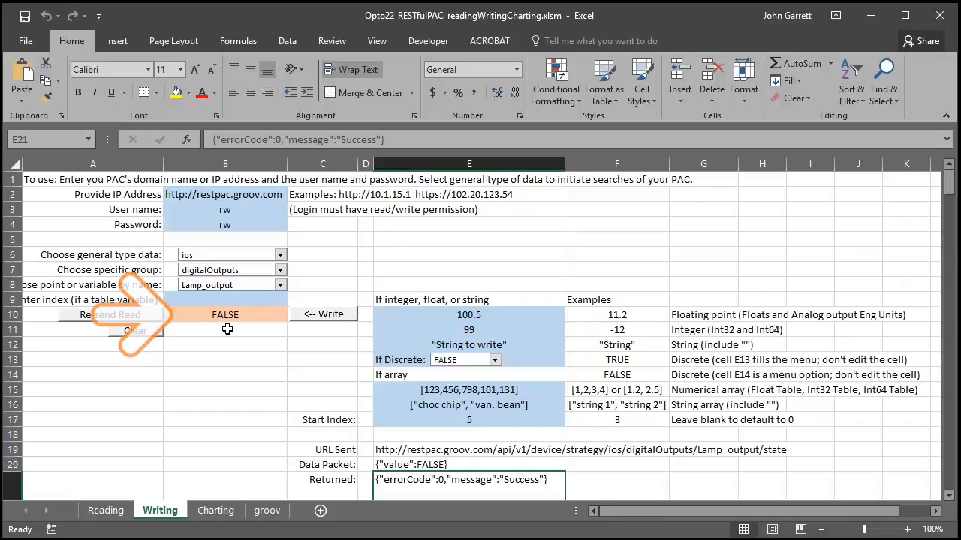
Step: Read the myFavoriteInt32Number table using data type tables and group int32s, and select the returned values in B10:B14
{"action": "left_click", "coordinate": [279, 258]}
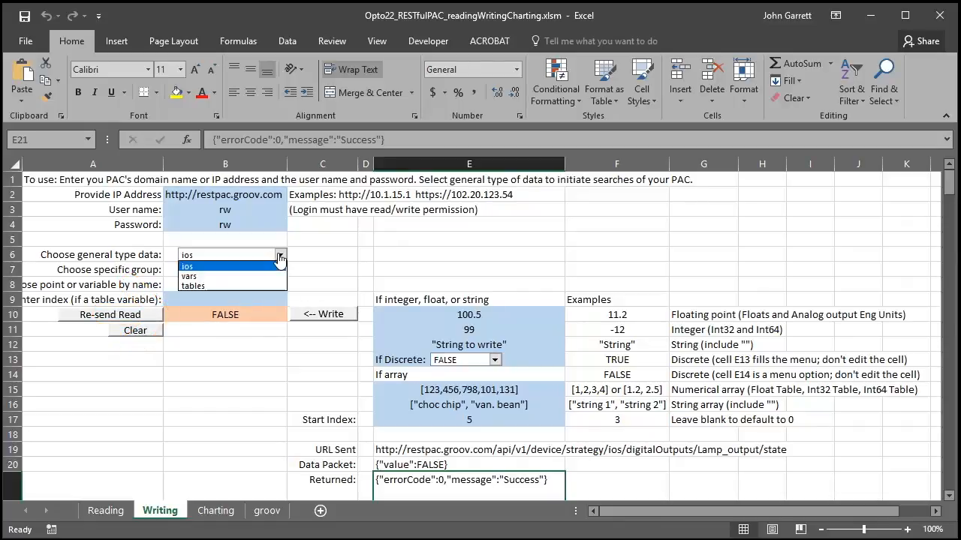
{"action": "left_click", "coordinate": [243, 287]}
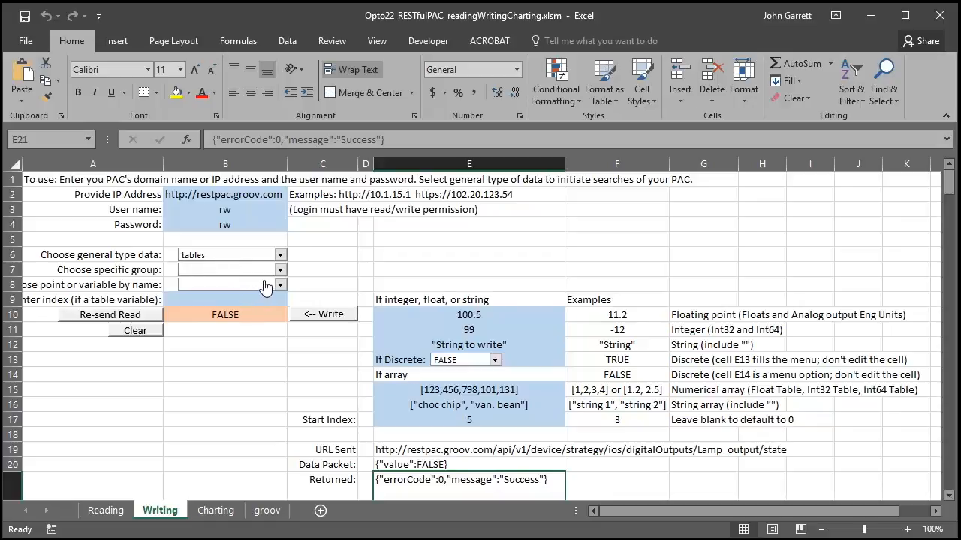
{"action": "left_click", "coordinate": [280, 270]}
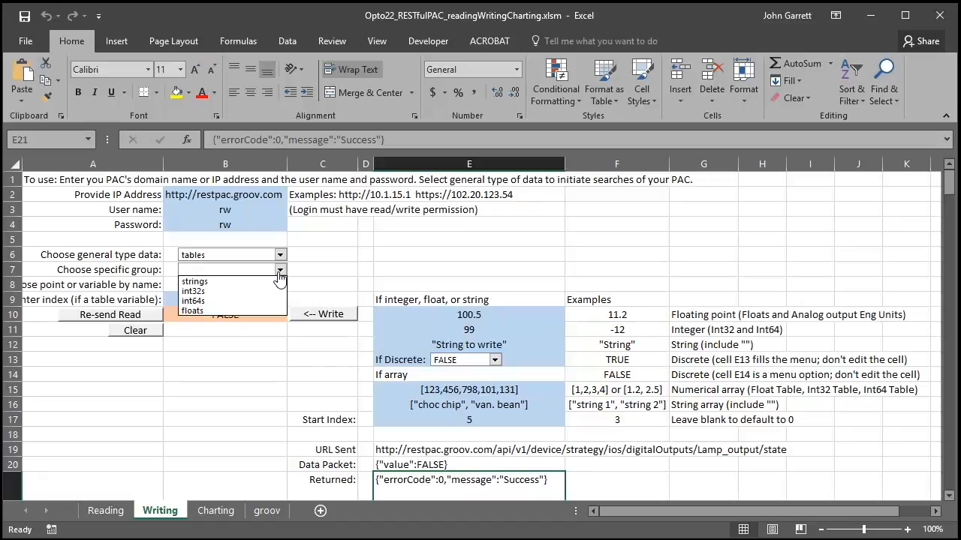
{"action": "left_click", "coordinate": [237, 290]}
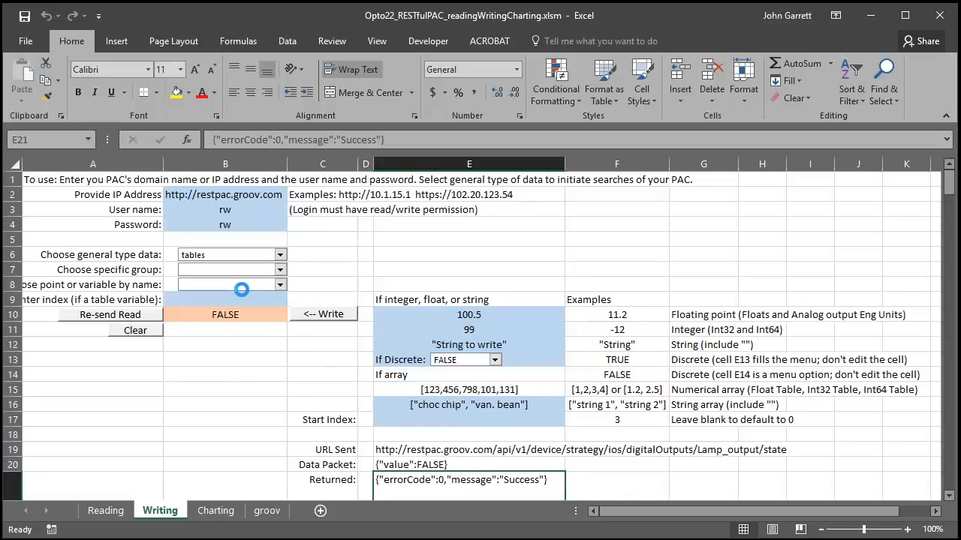
{"action": "left_click", "coordinate": [281, 288]}
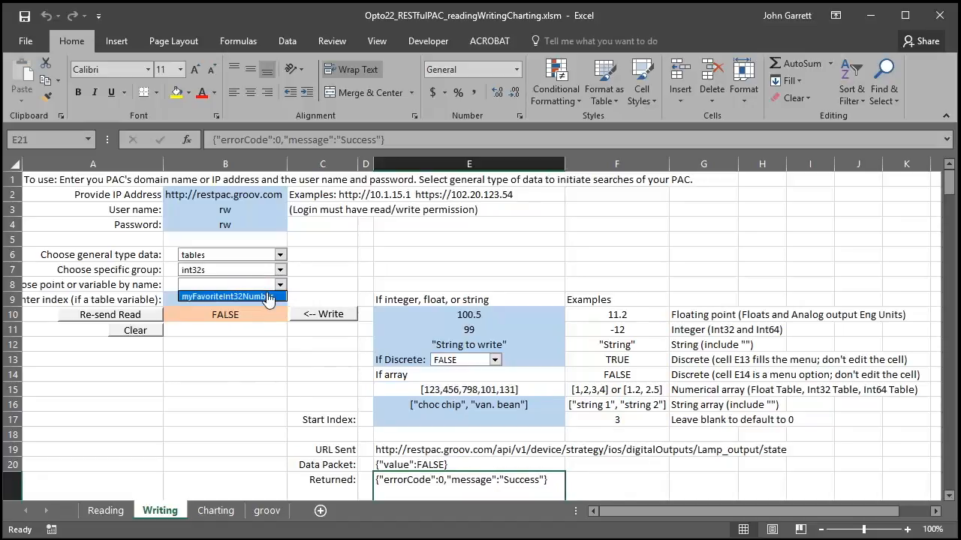
{"action": "left_click", "coordinate": [261, 293]}
{"action": "left_click_drag", "start_coordinate": [258, 321], "coordinate": [257, 377]}
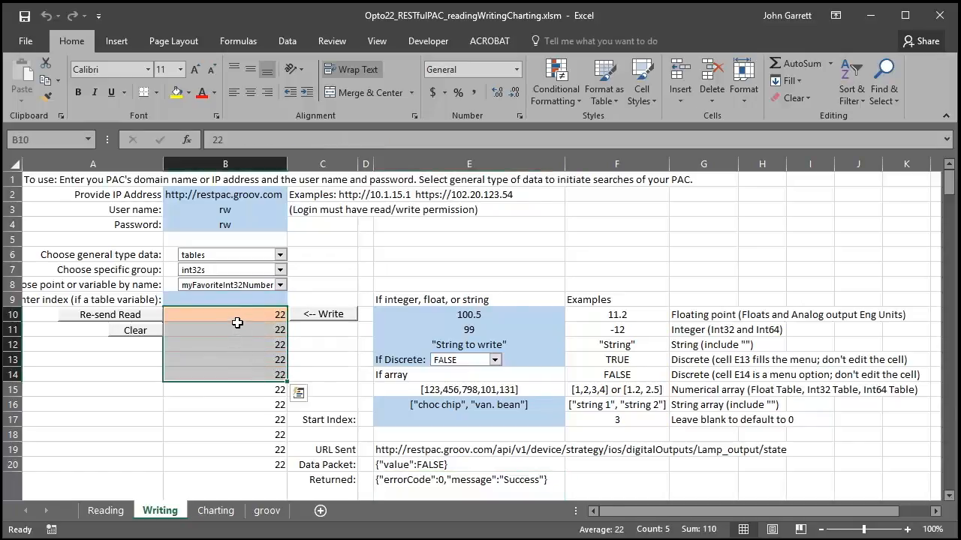
Step: Write the array [123,456,798,101,131] to the myFavoriteInt32Number table, clear the displayed results and read the table again
{"action": "left_click", "coordinate": [459, 392]}
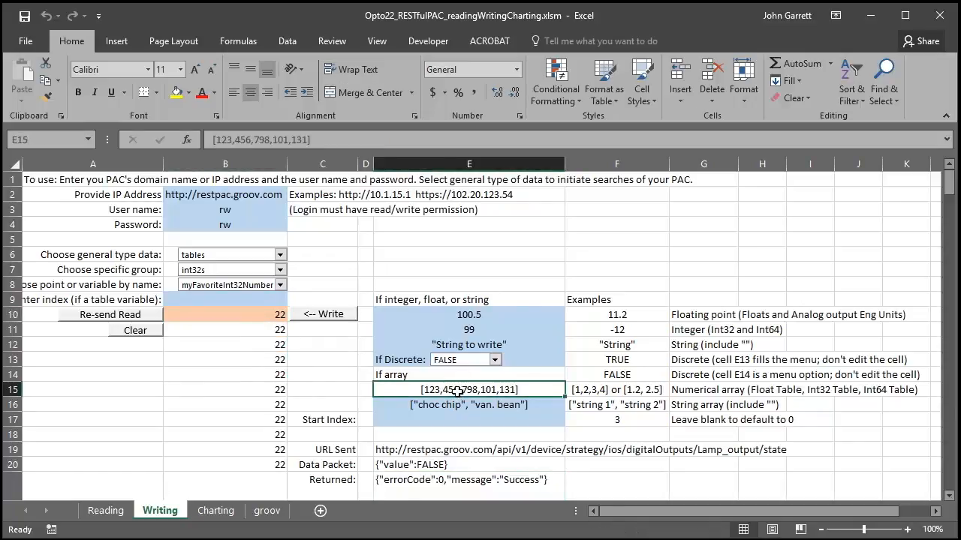
{"action": "left_click", "coordinate": [337, 321]}
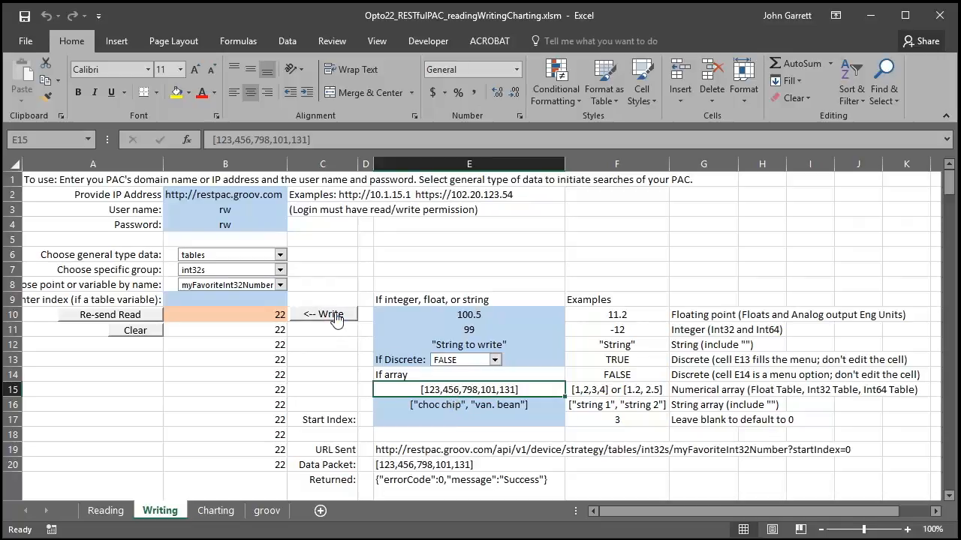
{"action": "left_click", "coordinate": [144, 331]}
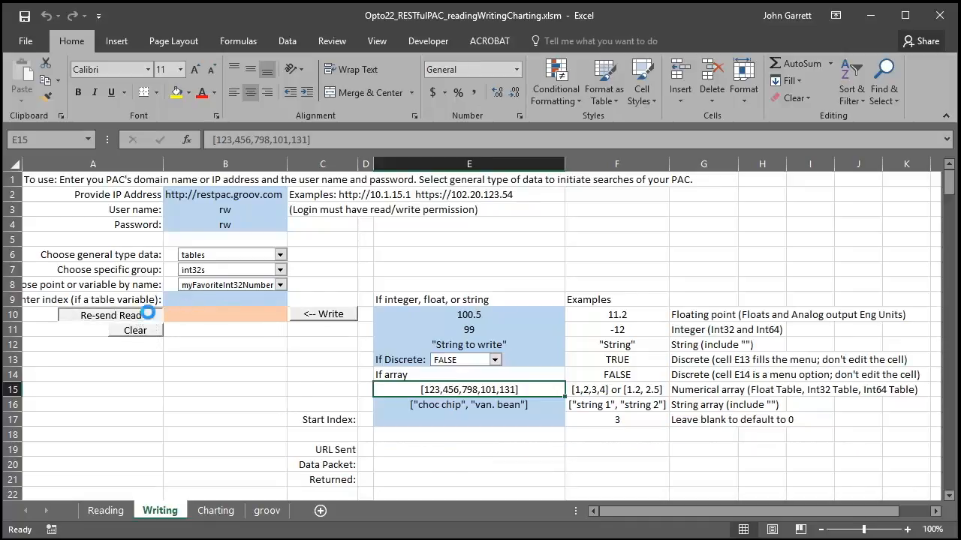
{"action": "left_click", "coordinate": [150, 319]}
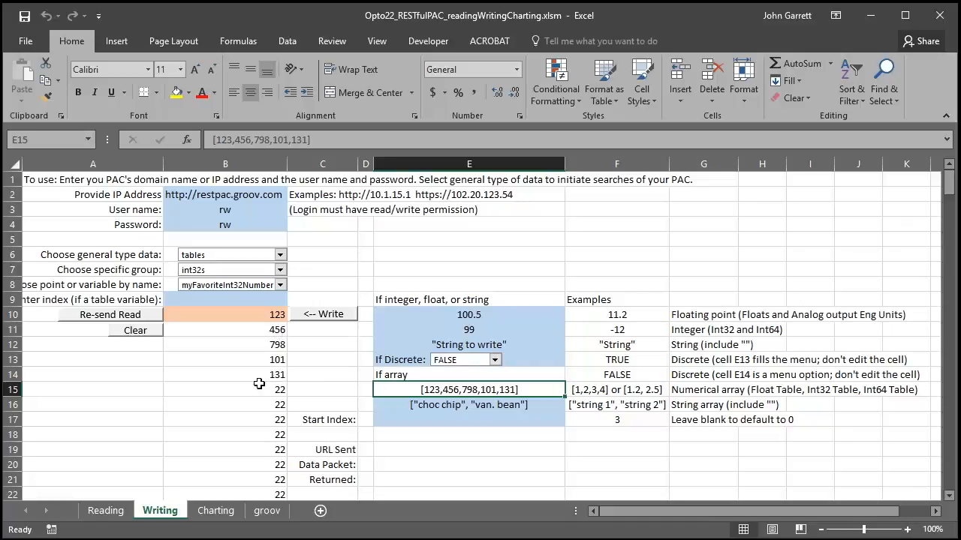
Step: Set the start index to 5, write the numerical array to the table again, and re-read the table to check the values from B15
{"action": "left_click", "coordinate": [458, 424]}
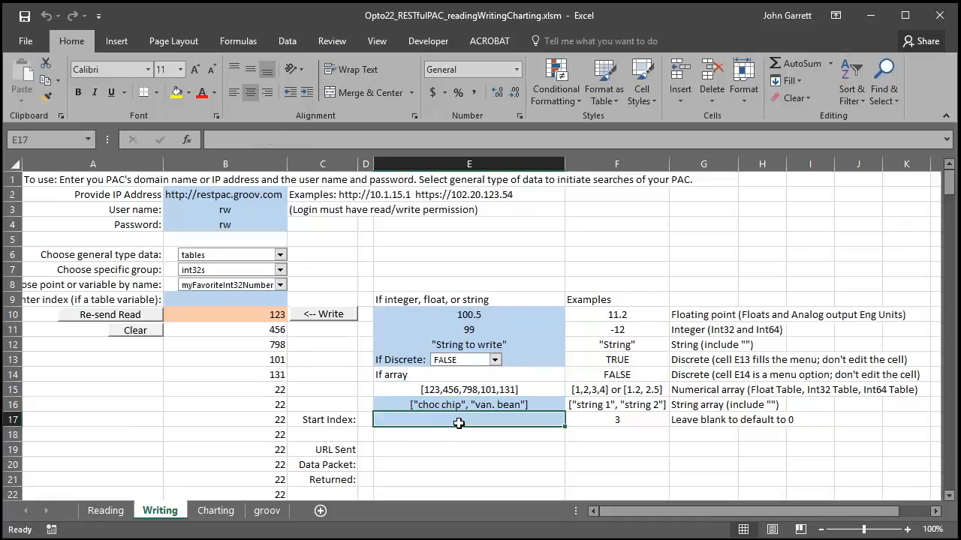
{"action": "type", "text": "5"}
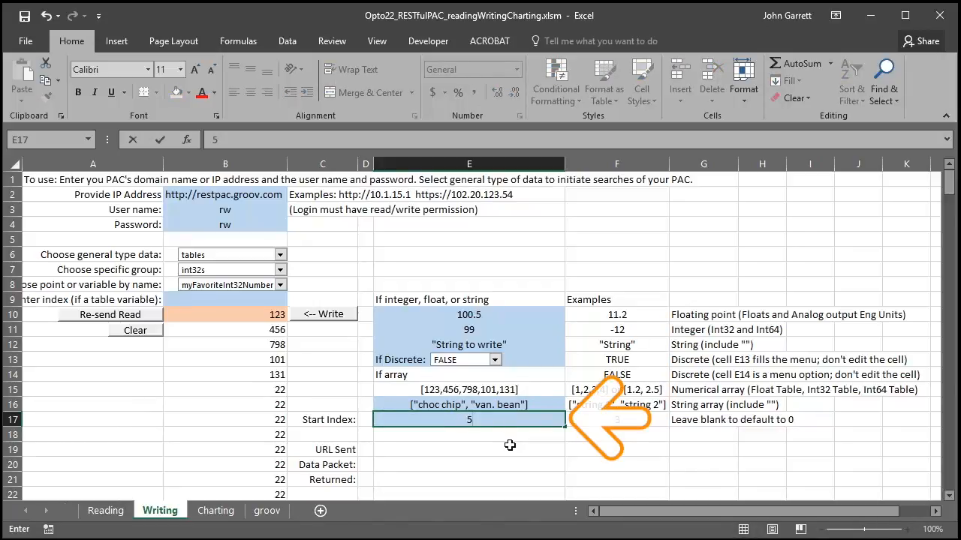
{"action": "left_click", "coordinate": [334, 314]}
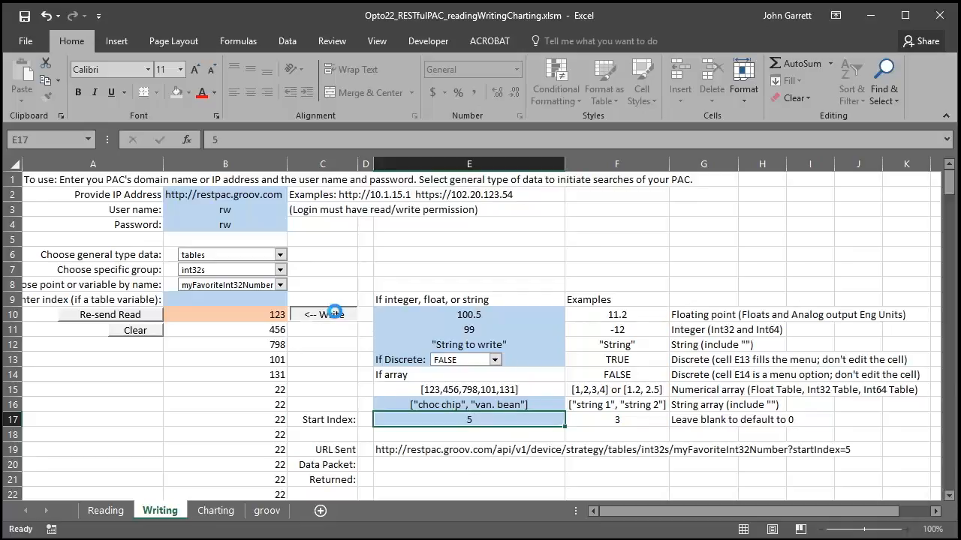
{"action": "left_click", "coordinate": [128, 332]}
{"action": "left_click", "coordinate": [120, 318]}
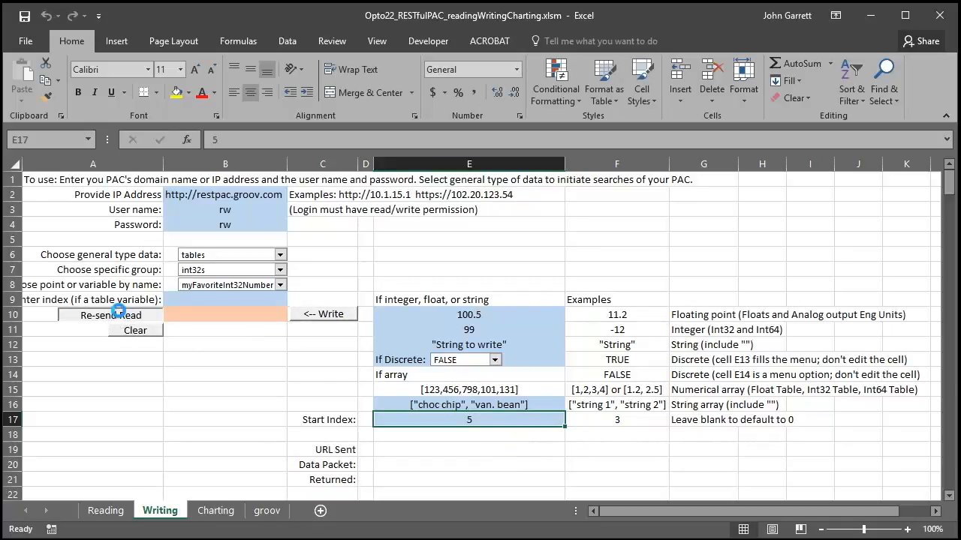
{"action": "left_click", "coordinate": [249, 394]}
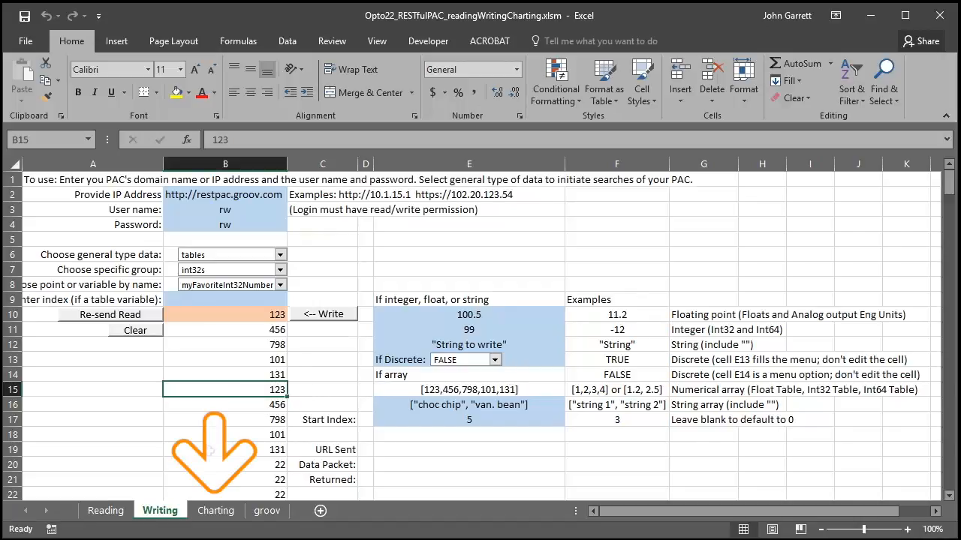
Step: Open the Charting sheet and check the PAC address, user name and user password cells
{"action": "left_click", "coordinate": [199, 511]}
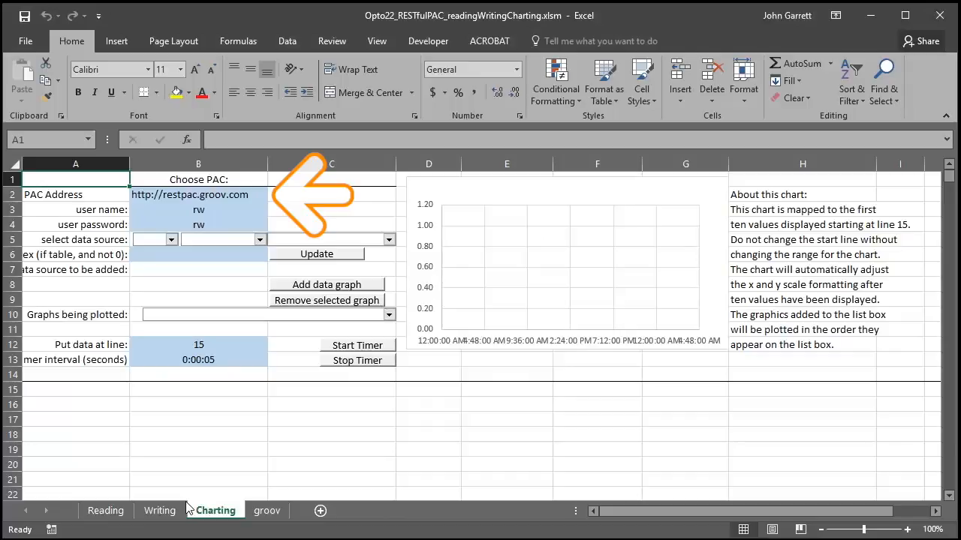
{"action": "left_click", "coordinate": [248, 195]}
{"action": "left_click", "coordinate": [258, 210]}
{"action": "left_click", "coordinate": [255, 221]}
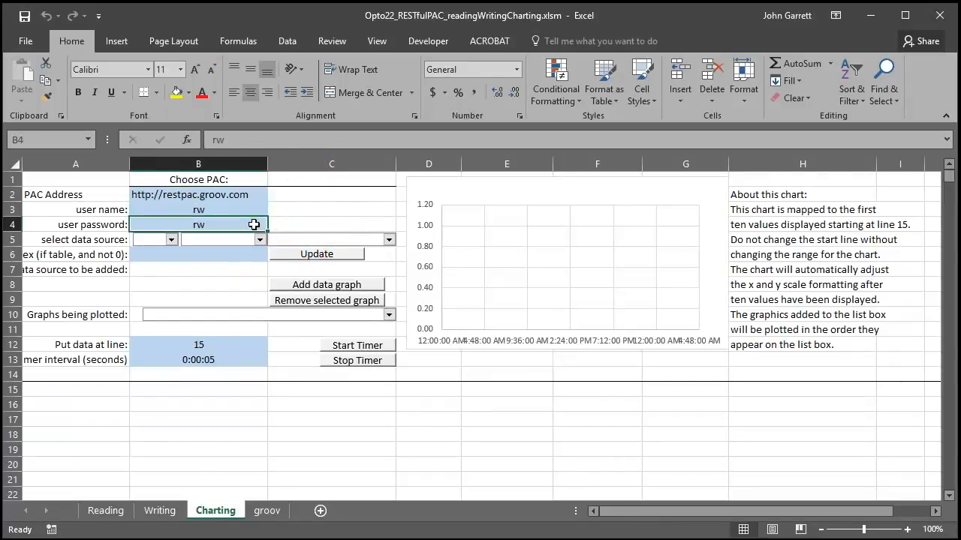
Step: Choose ios, analogInputs and Lamp_Temperature as the data source, add it as a data graph and check the list of plotted graphs
{"action": "left_click", "coordinate": [171, 241]}
{"action": "left_click", "coordinate": [148, 250]}
{"action": "left_click", "coordinate": [259, 239]}
{"action": "left_click", "coordinate": [240, 251]}
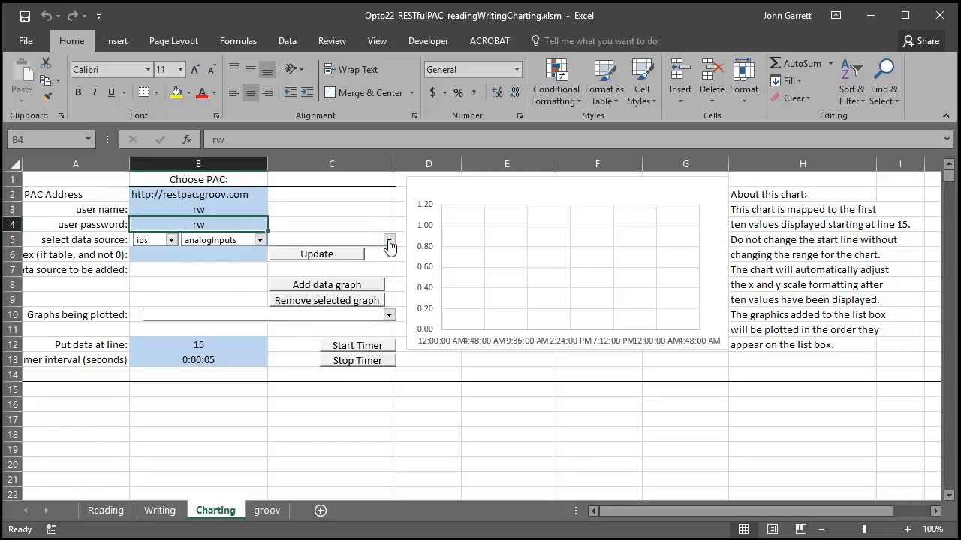
{"action": "left_click", "coordinate": [388, 240]}
{"action": "left_click", "coordinate": [327, 262]}
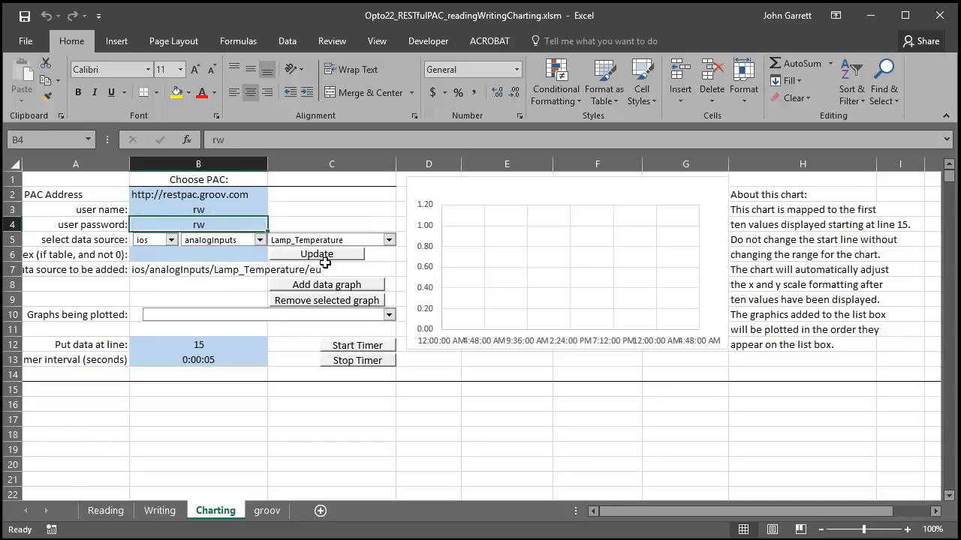
{"action": "left_click", "coordinate": [349, 288]}
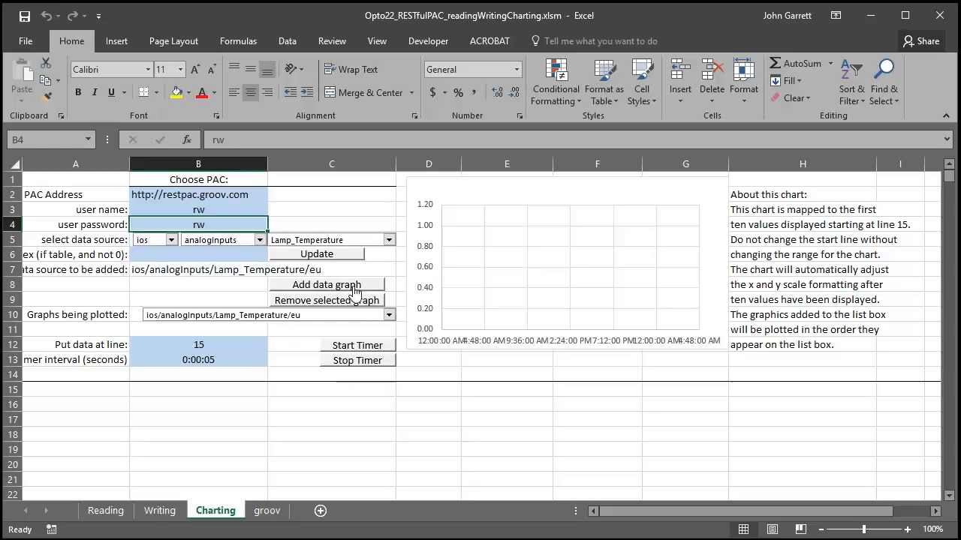
{"action": "left_click", "coordinate": [389, 315]}
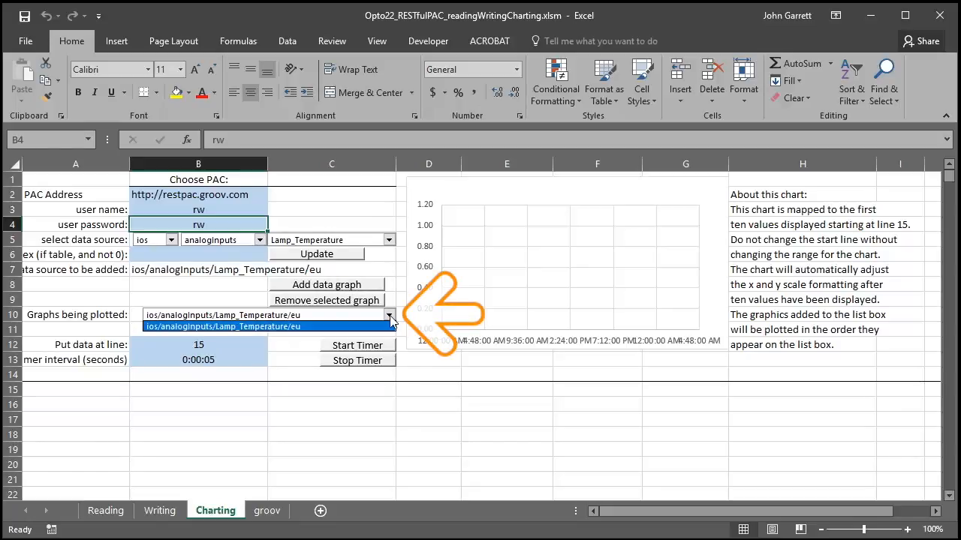
{"action": "left_click", "coordinate": [389, 316]}
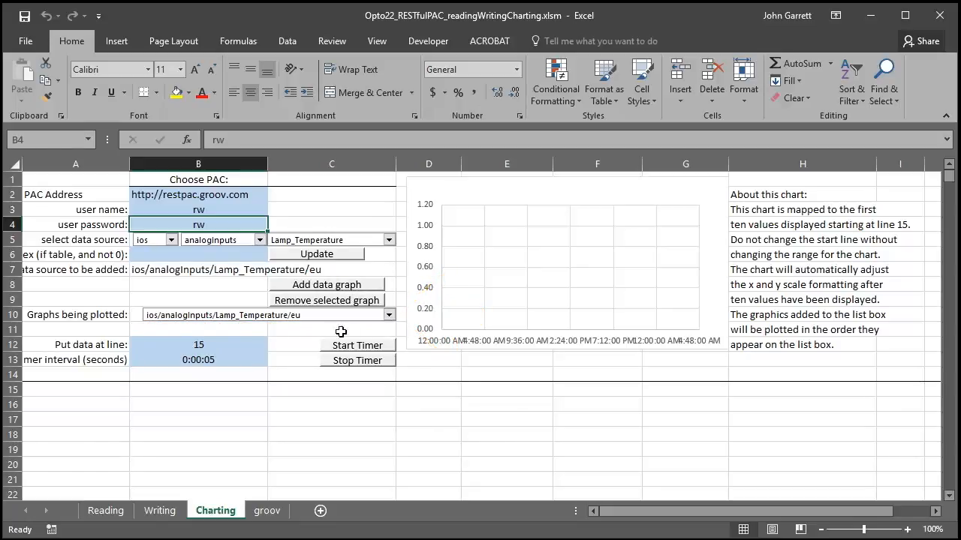
Step: Check the timer interval, the data area and the start line cell, and start the timer to chart the lamp temperature
{"action": "left_click", "coordinate": [226, 361]}
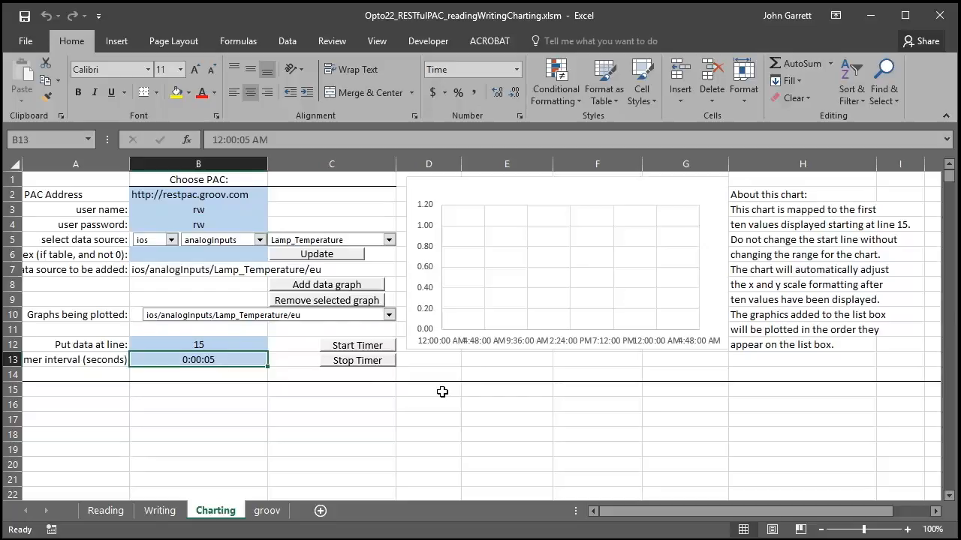
{"action": "left_click_drag", "start_coordinate": [441, 390], "coordinate": [627, 477]}
{"action": "left_click", "coordinate": [181, 343]}
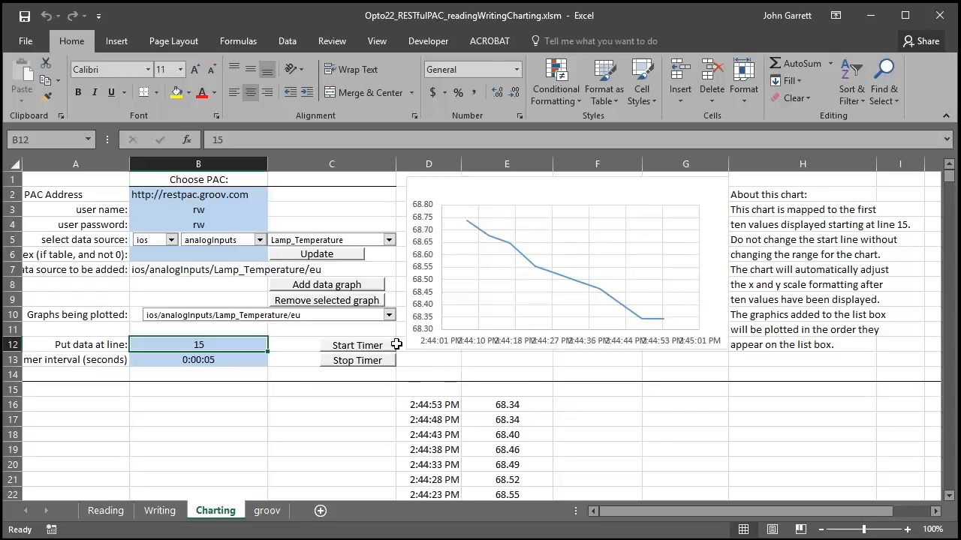
Step: Choose vars, floats and Fuel_Low_Limit as the data source and add it as a second data graph
{"action": "left_click", "coordinate": [171, 240]}
{"action": "left_click", "coordinate": [150, 263]}
{"action": "left_click", "coordinate": [260, 240]}
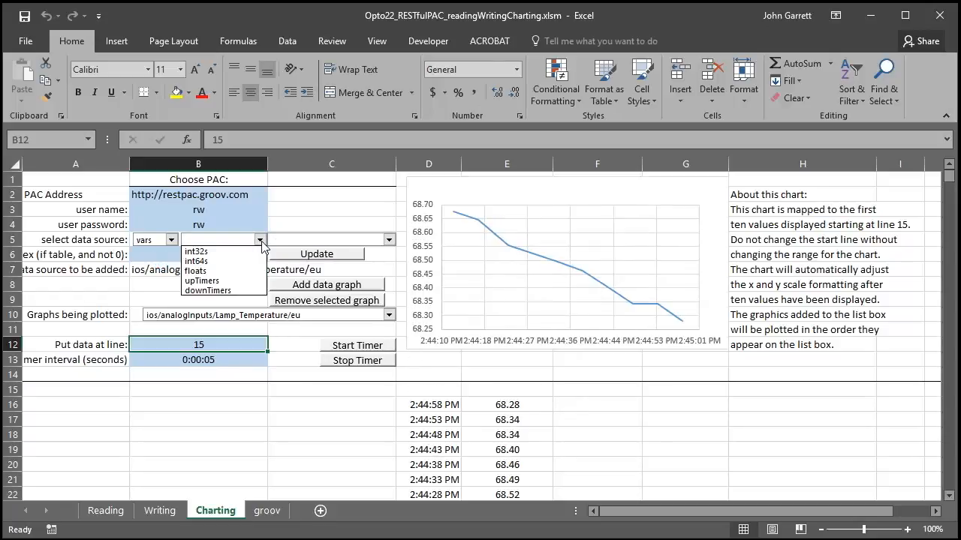
{"action": "left_click", "coordinate": [213, 270]}
{"action": "left_click", "coordinate": [389, 239]}
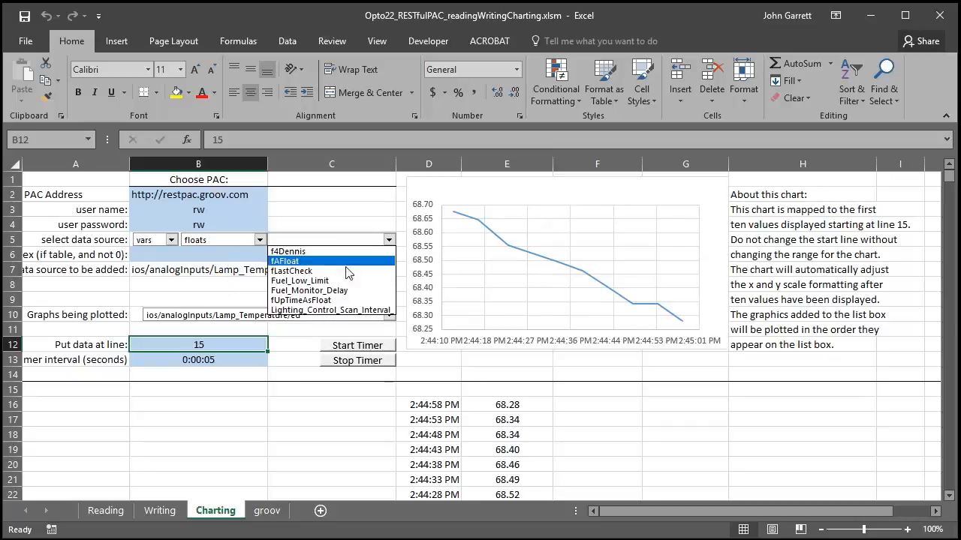
{"action": "left_click", "coordinate": [328, 281]}
{"action": "left_click", "coordinate": [328, 287]}
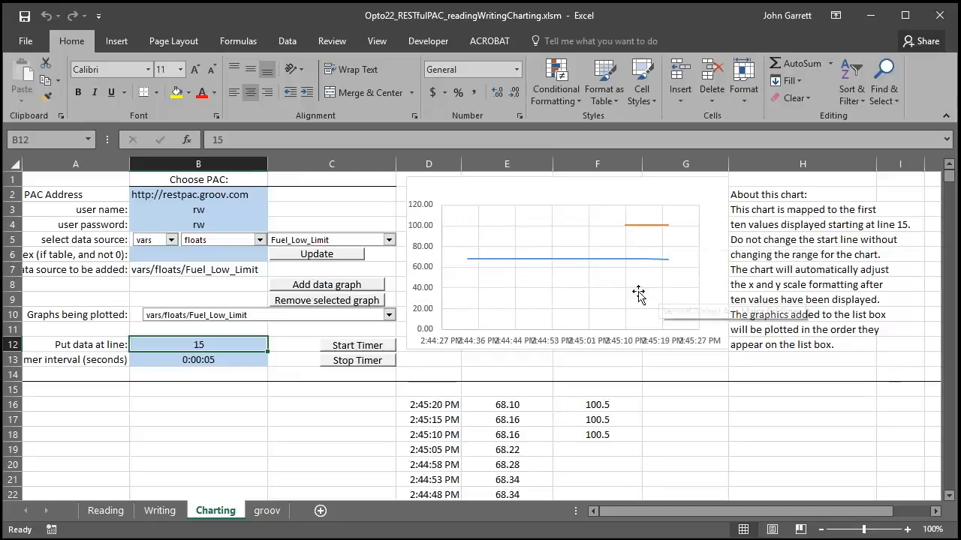
Step: Remove the Fuel_Low_Limit graph from the plotted graphs and stop the timer
{"action": "left_click", "coordinate": [356, 301]}
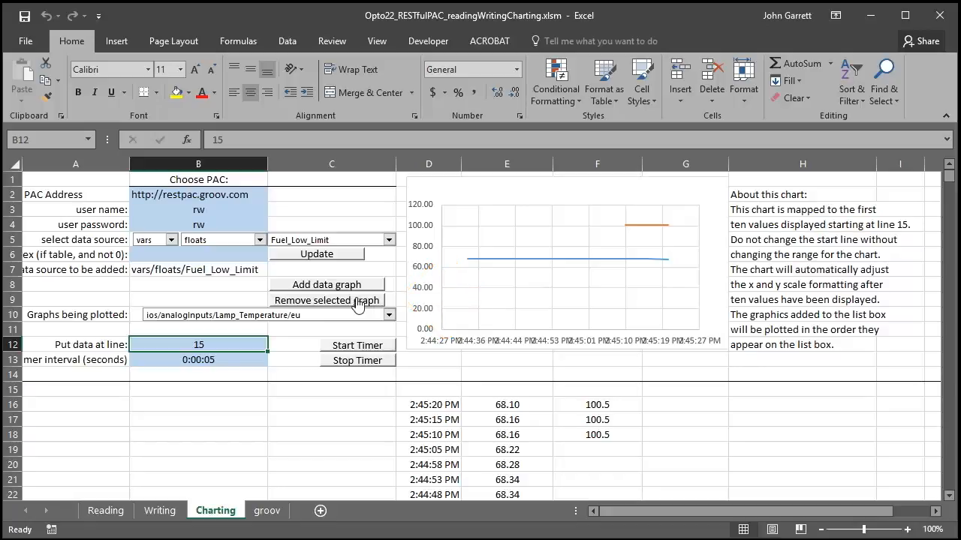
{"action": "left_click", "coordinate": [364, 367]}
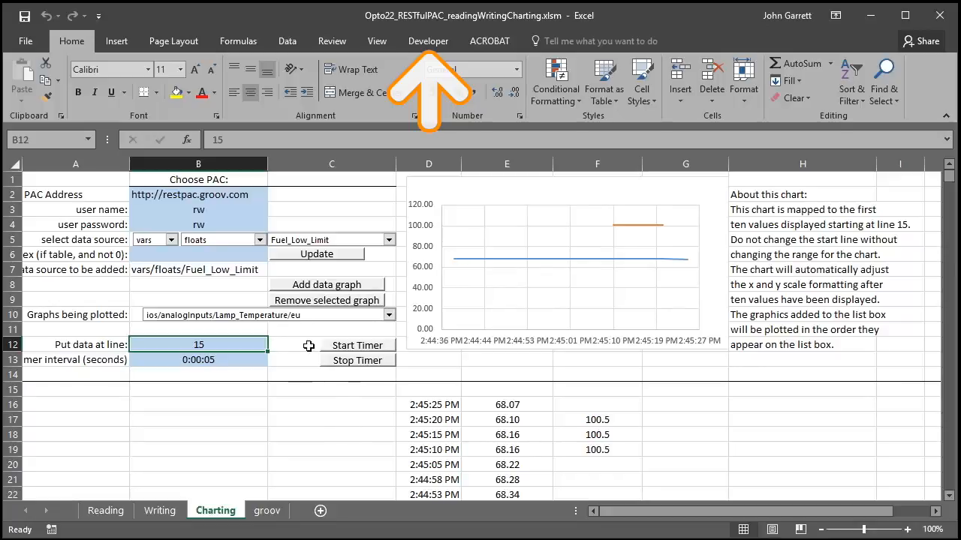
Step: Open the workbook's Visual Basic editor and view the code behind the Charting, Reading and Writing sheets
{"action": "left_click", "coordinate": [439, 43]}
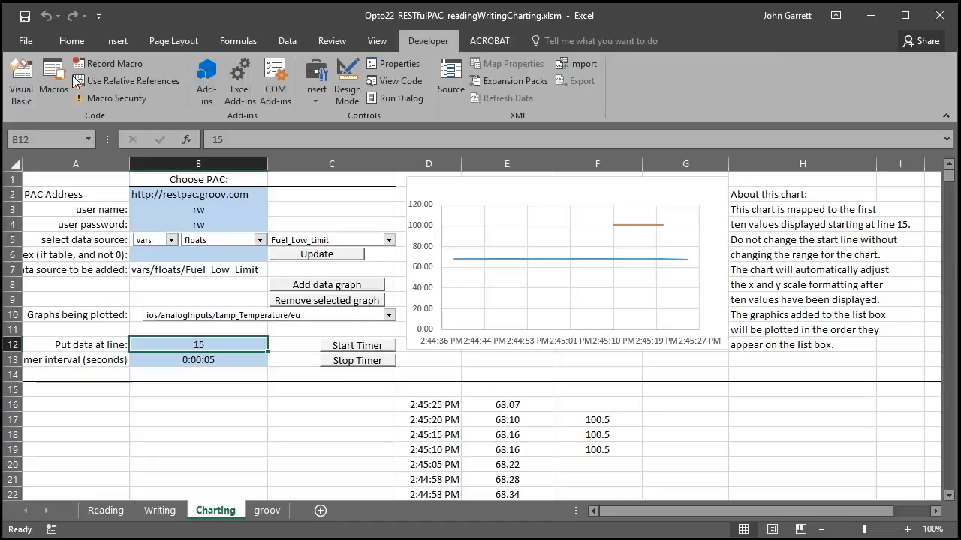
{"action": "left_click", "coordinate": [30, 71]}
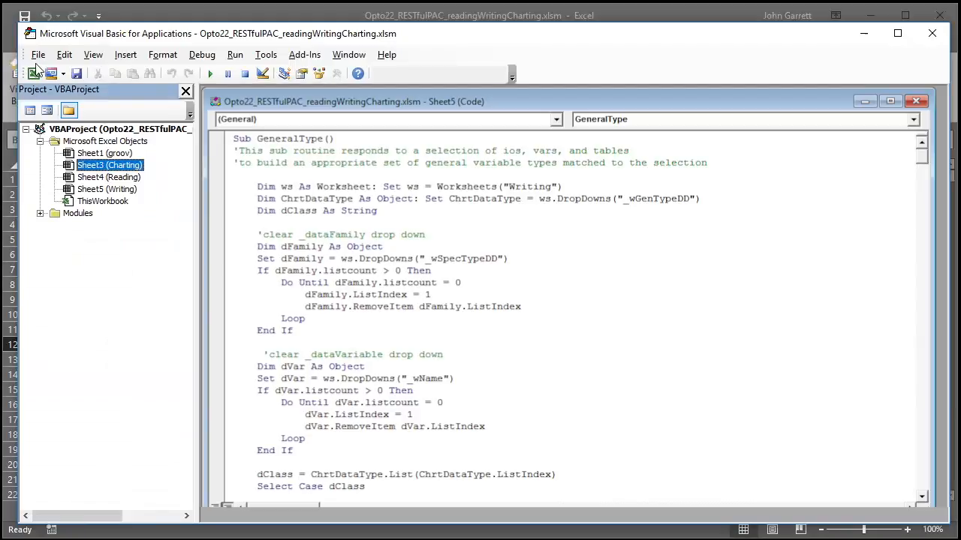
{"action": "double_click", "coordinate": [73, 155]}
{"action": "left_click", "coordinate": [83, 167]}
{"action": "double_click", "coordinate": [85, 166]}
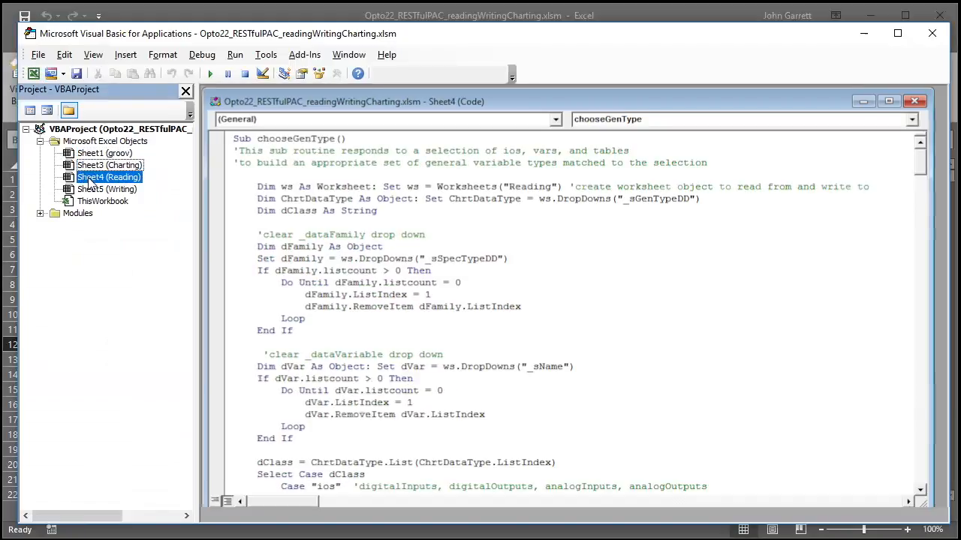
{"action": "double_click", "coordinate": [95, 190]}
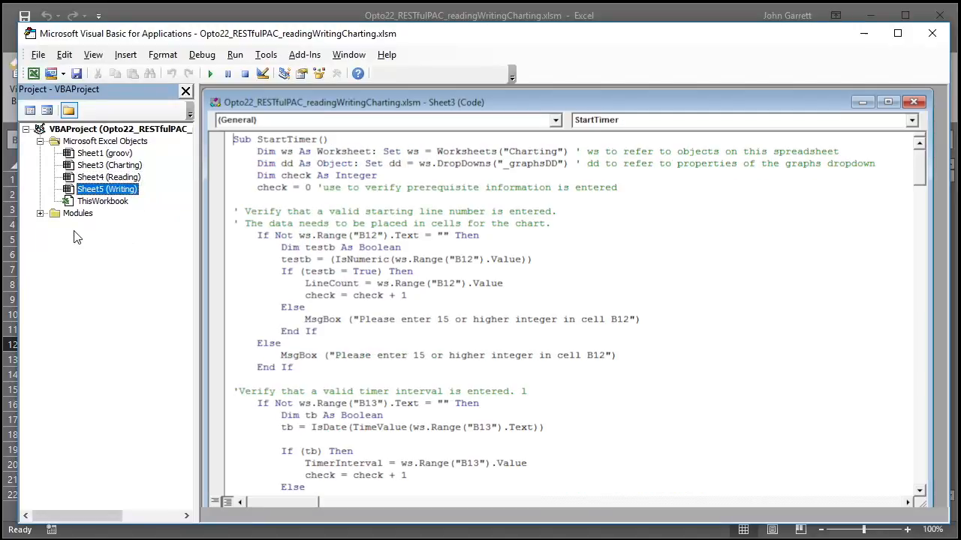
Step: Expand the project's Modules folder and view the code of JsonConverter and Module1
{"action": "double_click", "coordinate": [54, 215]}
{"action": "double_click", "coordinate": [80, 226]}
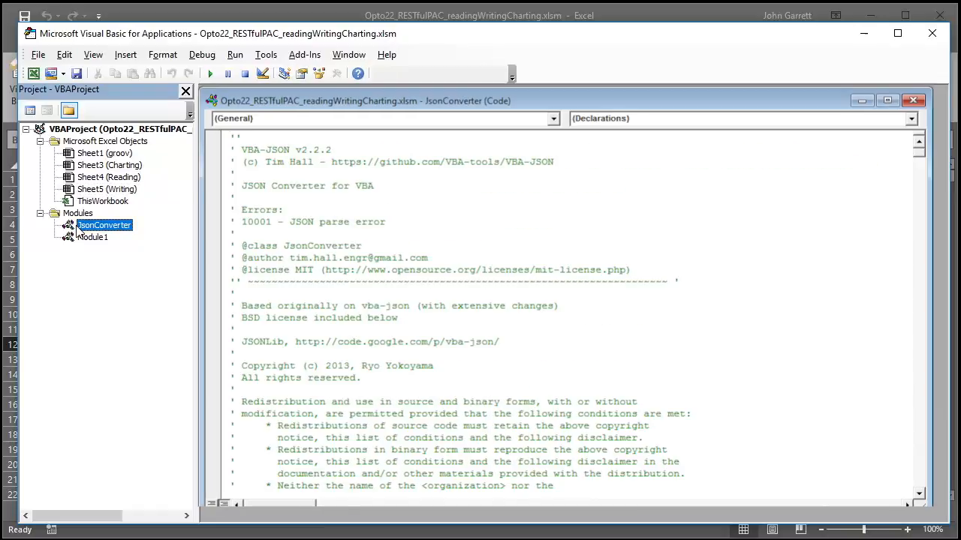
{"action": "double_click", "coordinate": [75, 238]}
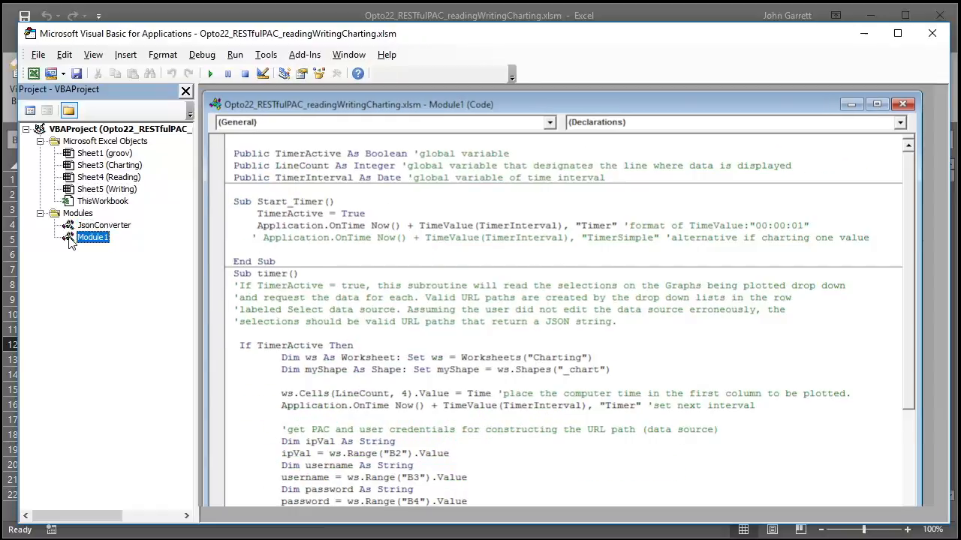